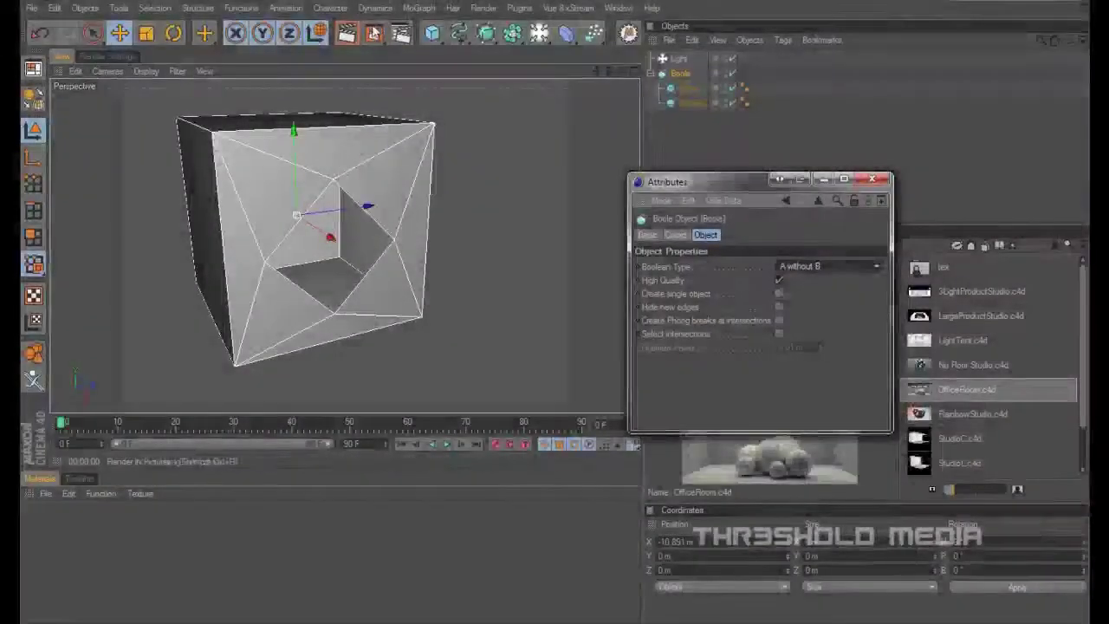
Step: Render the view, set the Boole object's Boolean type to A subtract B, and render again to compare
{"action": "left_click", "coordinate": [346, 33]}
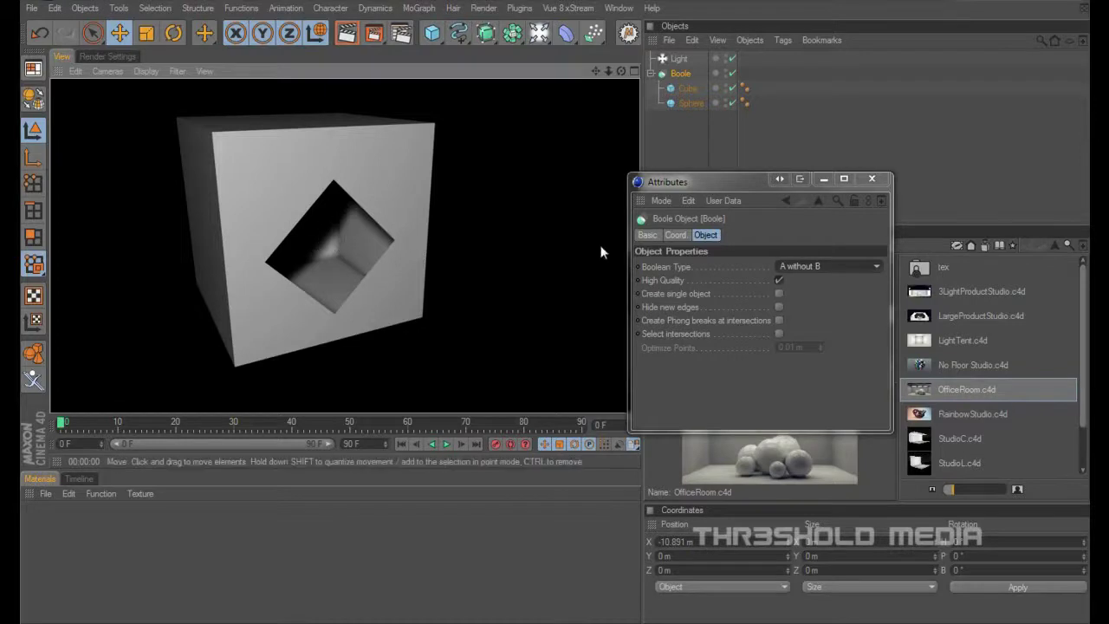
{"action": "left_click", "coordinate": [790, 267]}
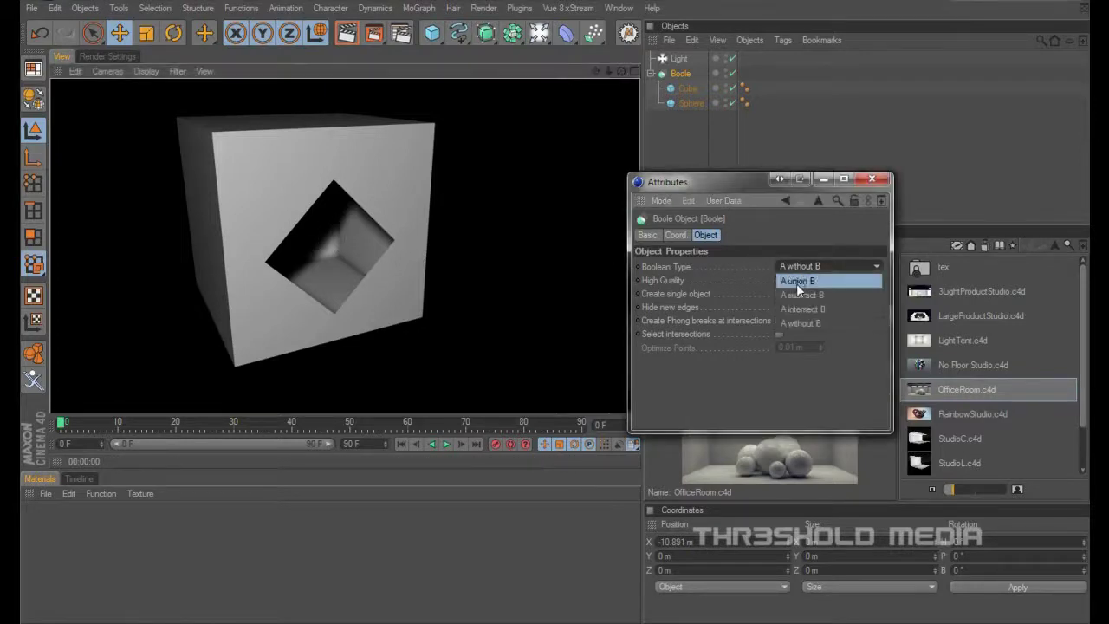
{"action": "left_click", "coordinate": [801, 292]}
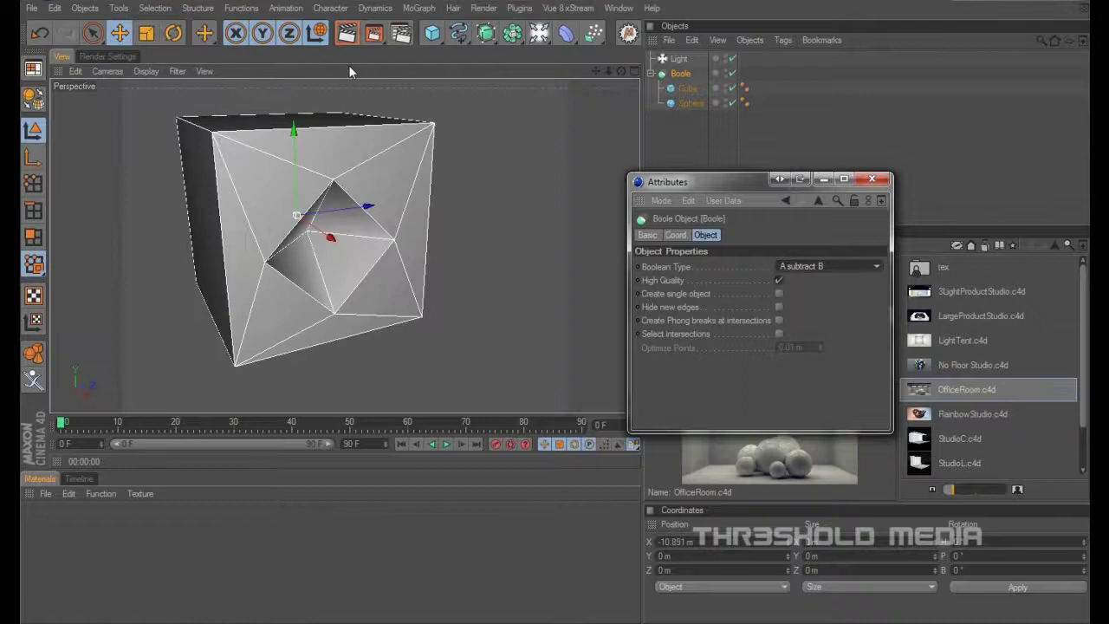
{"action": "left_click", "coordinate": [344, 41]}
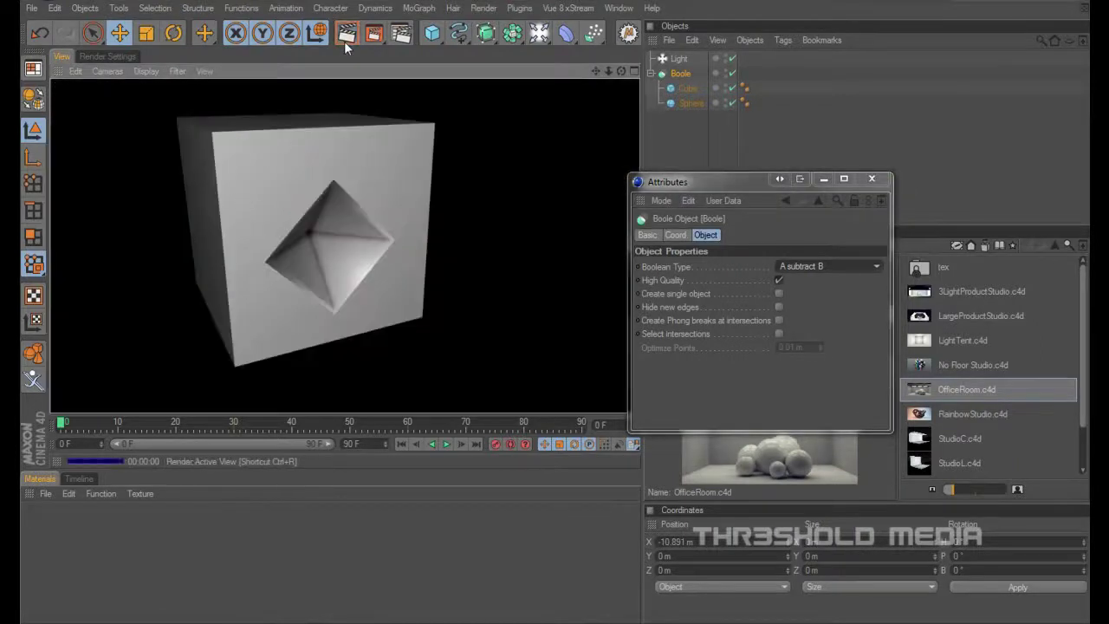
Step: Set the Boole object's Boolean type to A without B and render the view
{"action": "left_click", "coordinate": [792, 266]}
{"action": "left_click", "coordinate": [793, 332]}
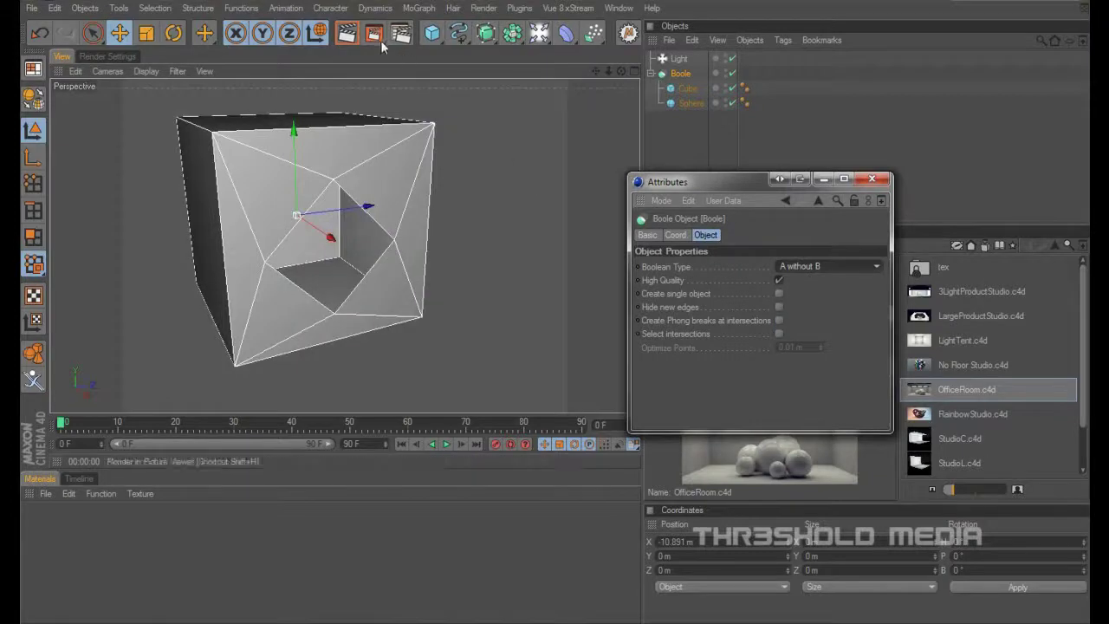
{"action": "left_click", "coordinate": [345, 33]}
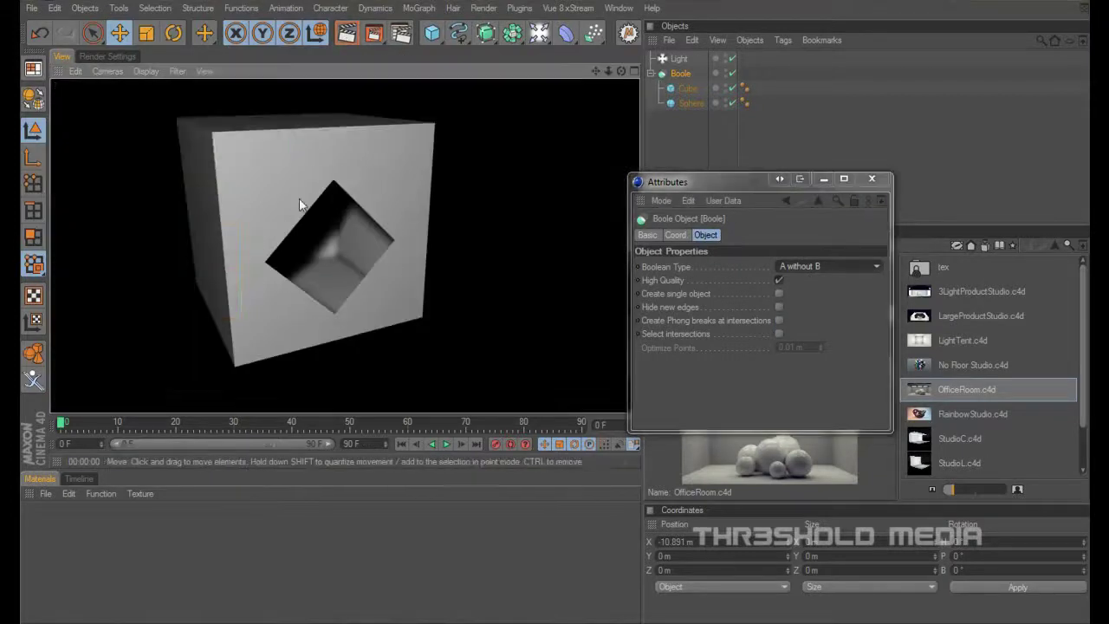
Step: Compare the Boolean types A intersect B and A without B, and render the view with A intersect B
{"action": "left_click", "coordinate": [798, 266]}
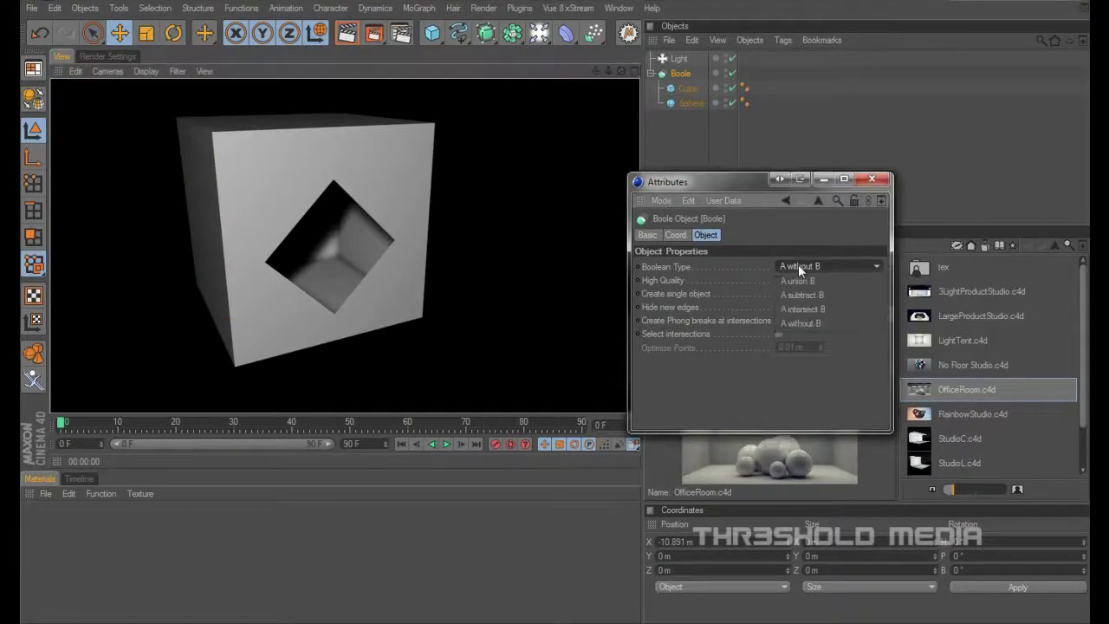
{"action": "left_click", "coordinate": [796, 309]}
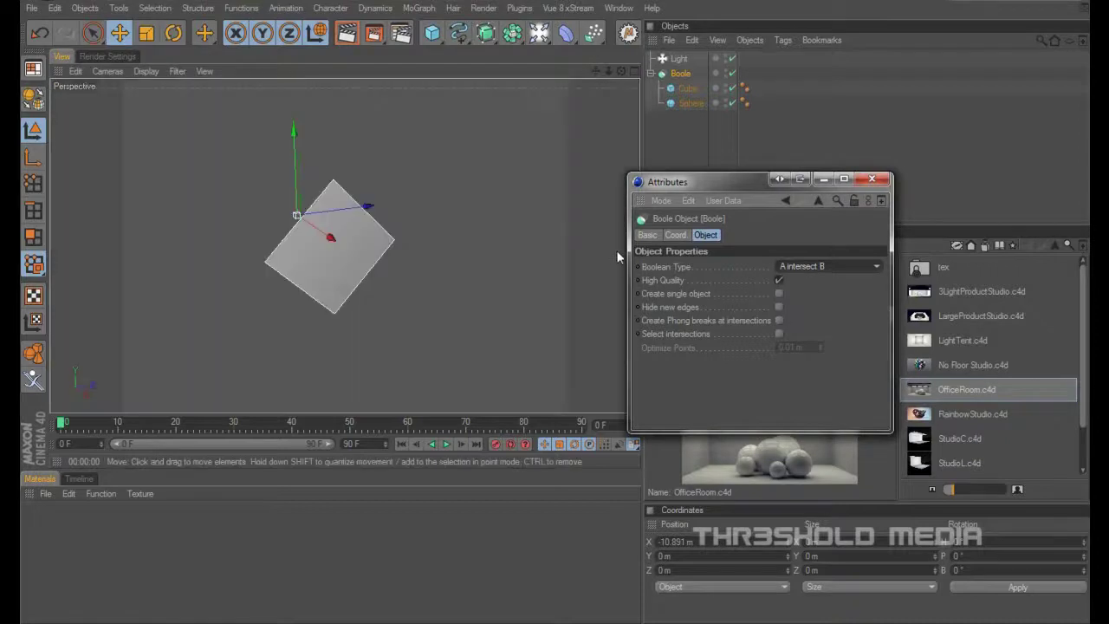
{"action": "left_click", "coordinate": [814, 266]}
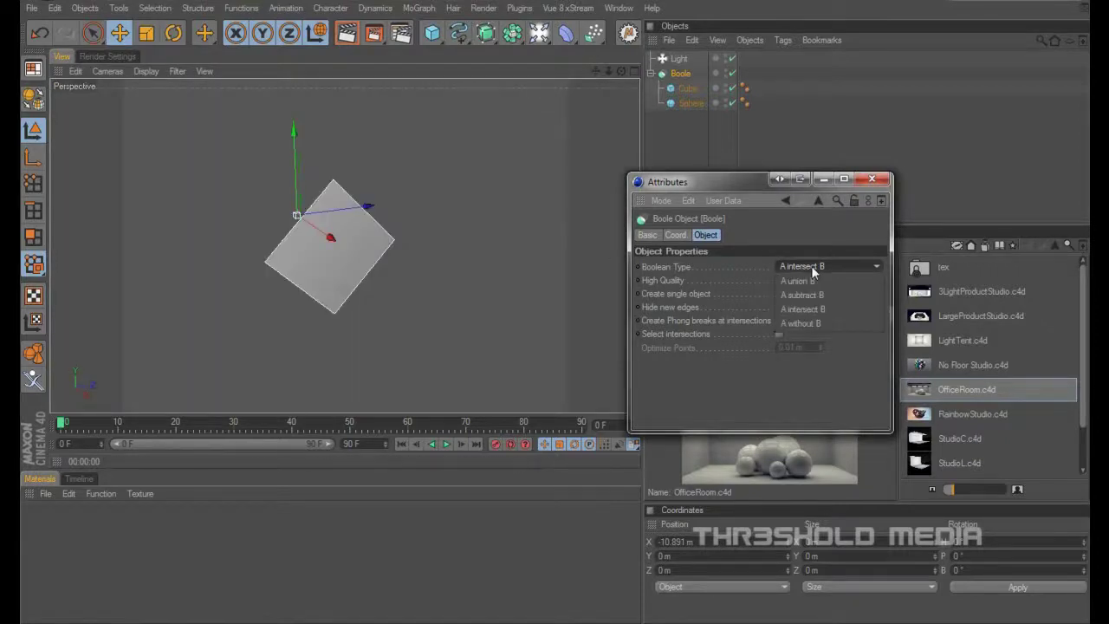
{"action": "left_click", "coordinate": [812, 323]}
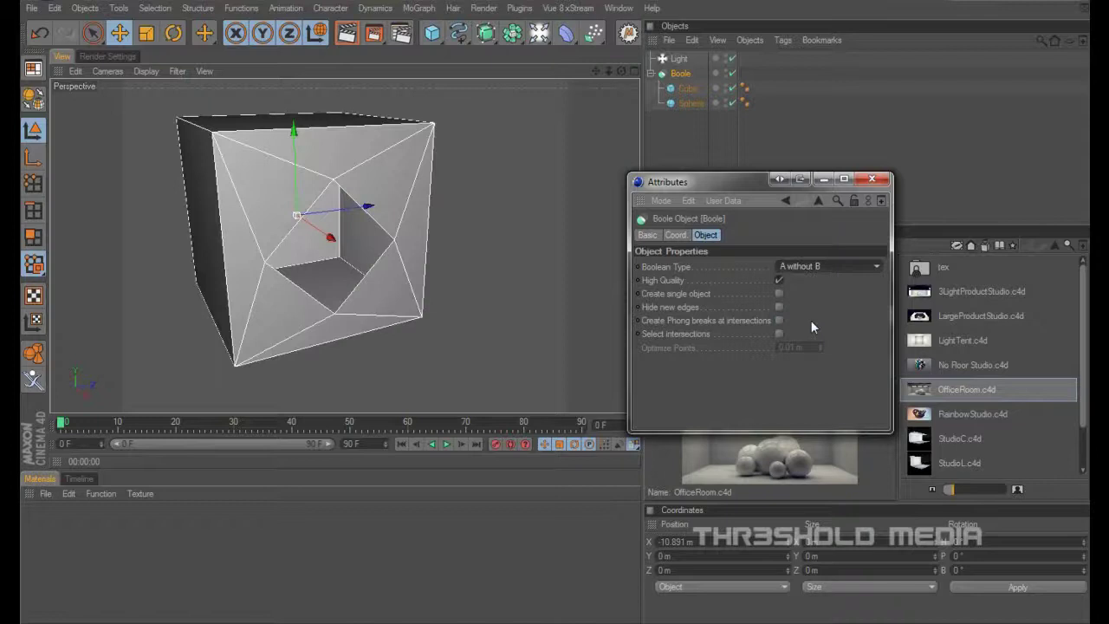
{"action": "left_click", "coordinate": [805, 267]}
{"action": "left_click", "coordinate": [804, 307]}
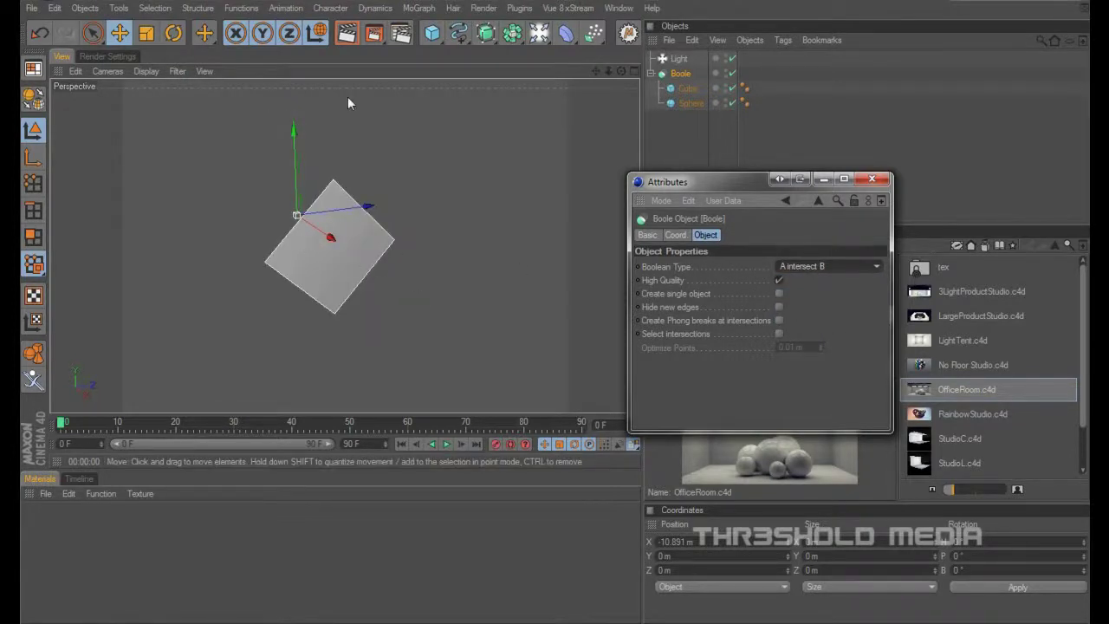
{"action": "left_click", "coordinate": [346, 33]}
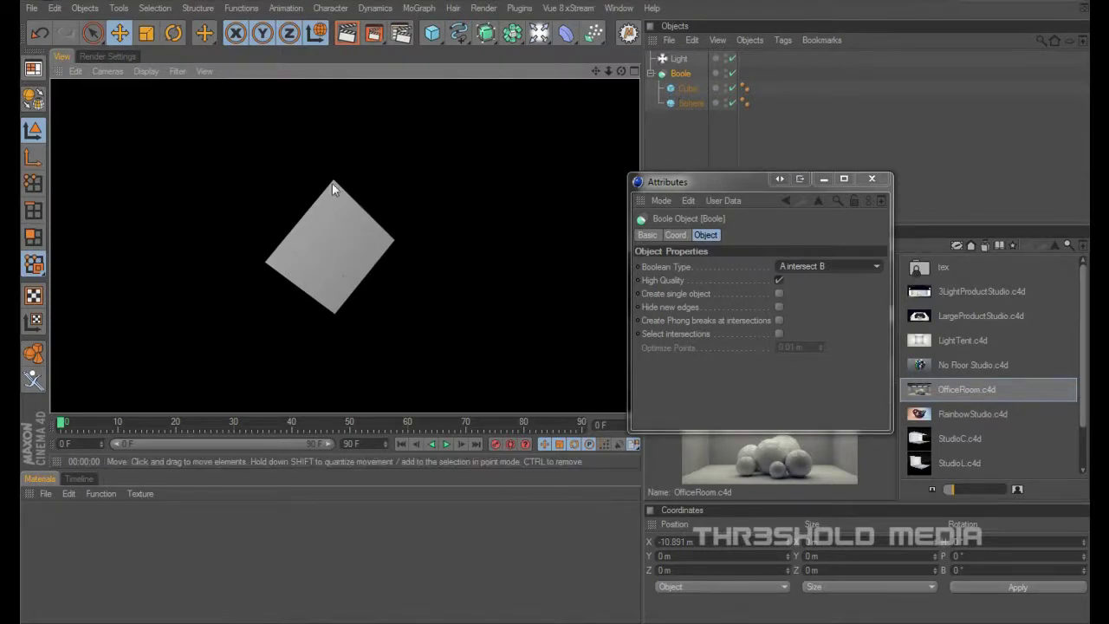
Step: Switch the Boolean type through A without B, A intersect B and A union B to compare the shapes
{"action": "left_click", "coordinate": [790, 265]}
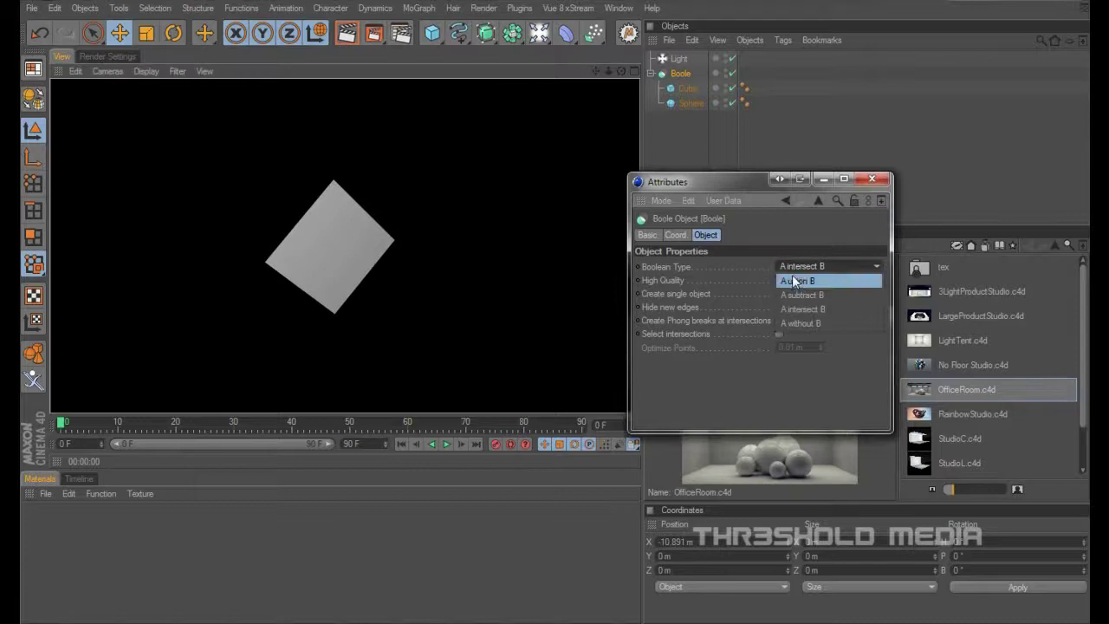
{"action": "left_click", "coordinate": [792, 322]}
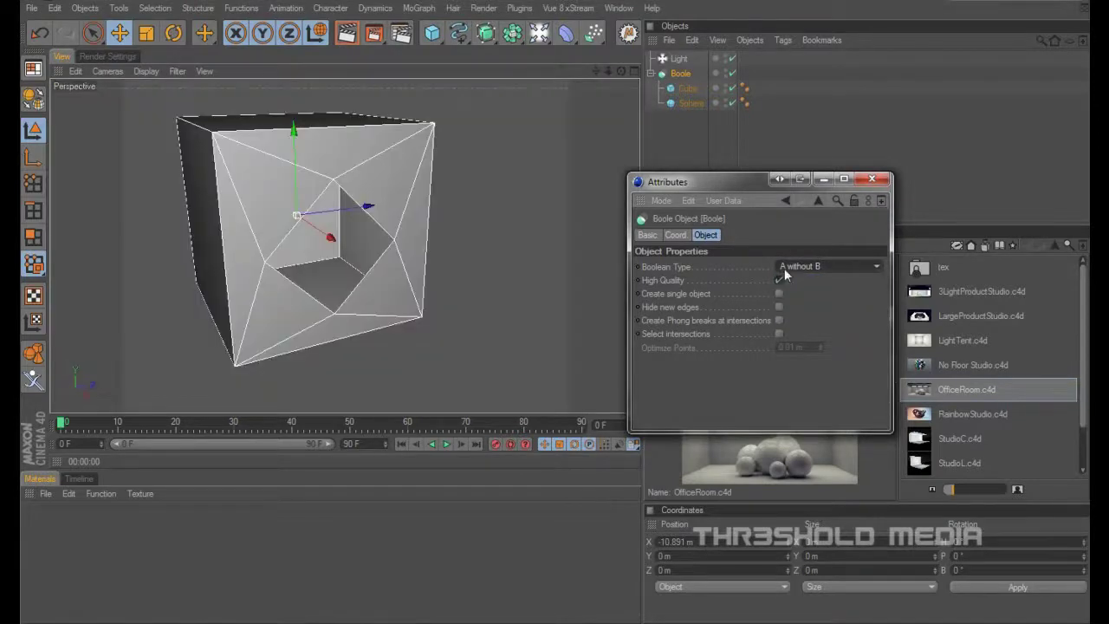
{"action": "left_click", "coordinate": [785, 267]}
{"action": "left_click", "coordinate": [788, 313]}
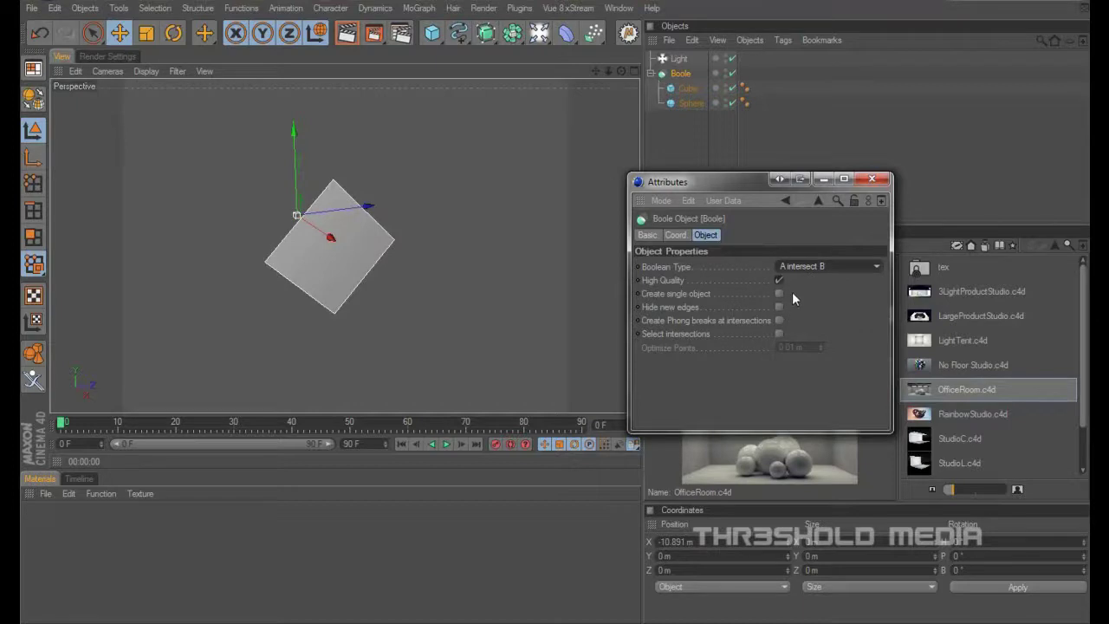
{"action": "left_click", "coordinate": [795, 265]}
{"action": "left_click", "coordinate": [795, 278]}
Step: Set the Boolean type to A subtract B and render the cube facing its cut-out side
{"action": "left_click", "coordinate": [794, 264]}
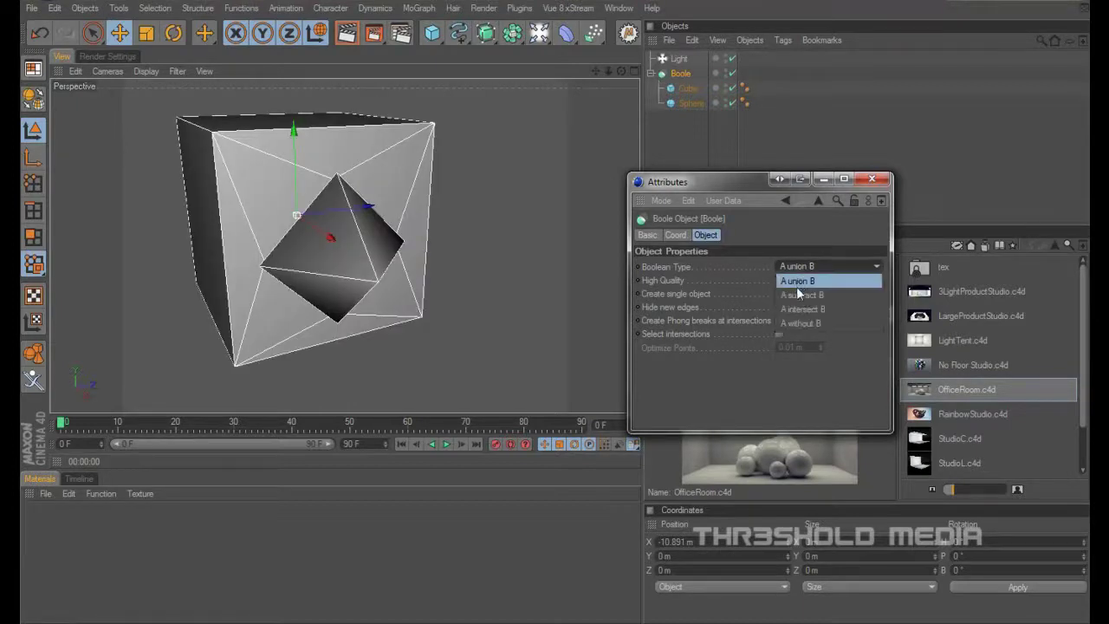
{"action": "left_click", "coordinate": [799, 295]}
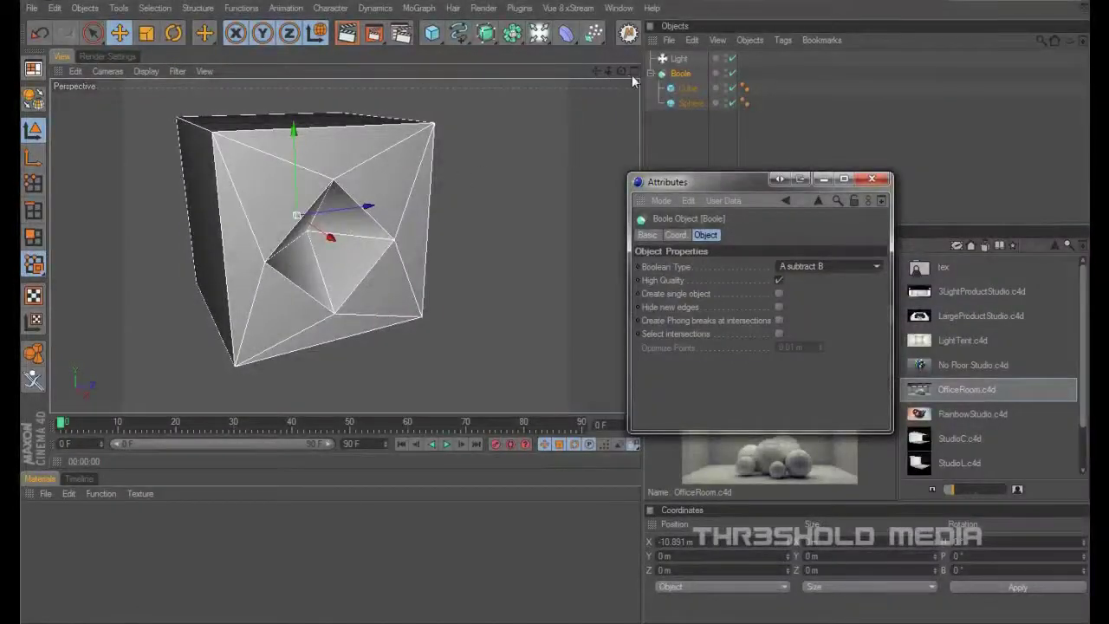
{"action": "mouse_move", "coordinate": [625, 72]}
{"action": "left_mouse_down"}
{"action": "mouse_move", "coordinate": [598, 73]}
{"action": "mouse_move", "coordinate": [620, 74]}
{"action": "left_mouse_up"}
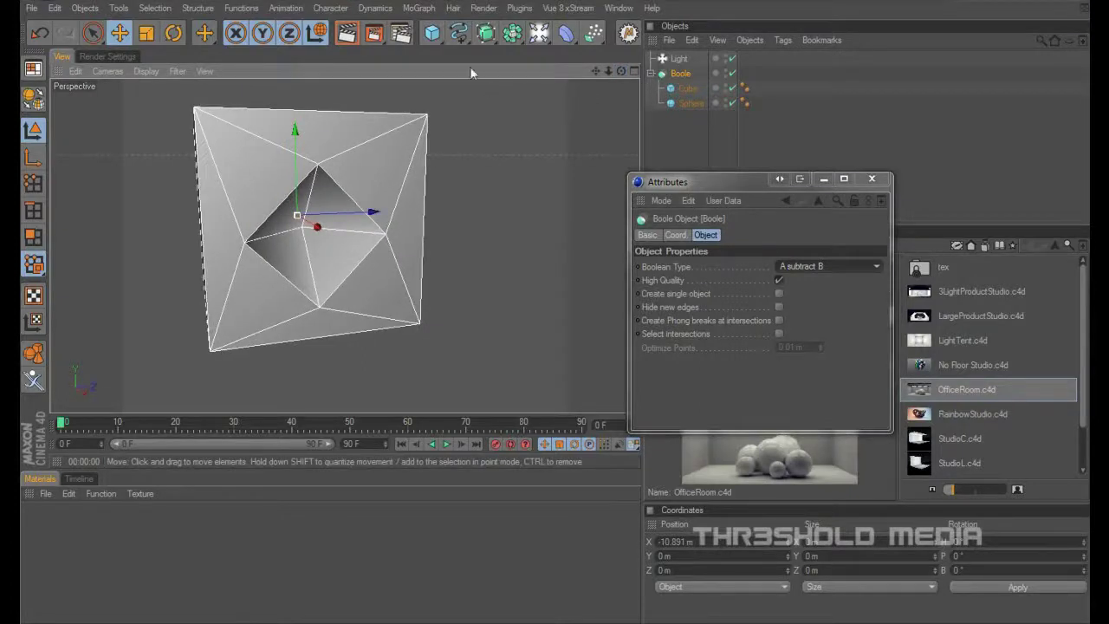
{"action": "left_click", "coordinate": [347, 35]}
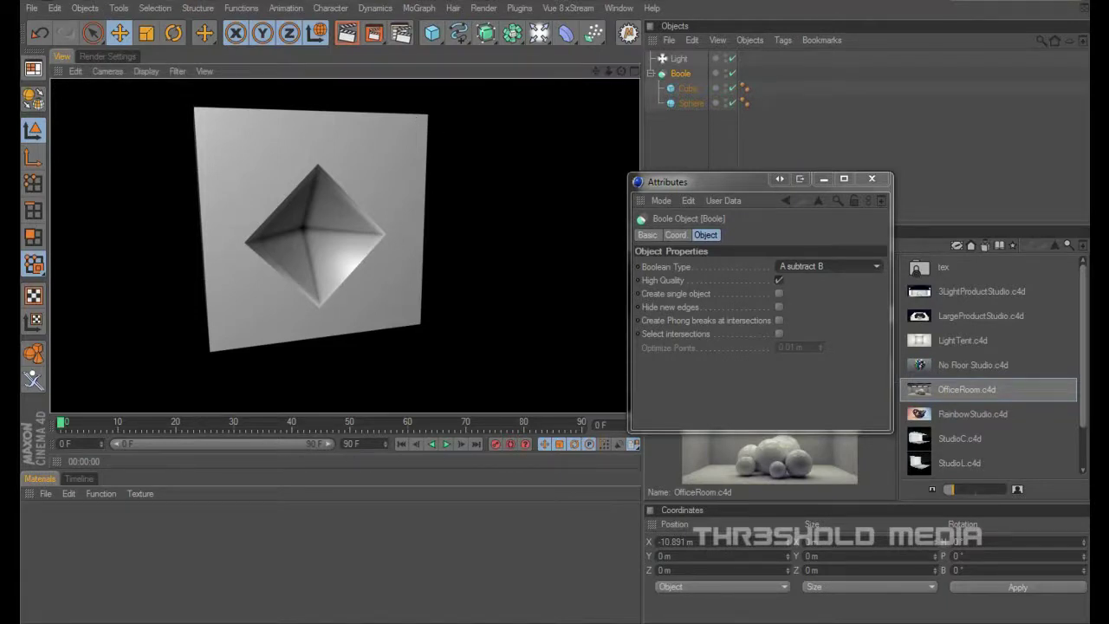
Step: Delete the sphere from the Boole object and close the Attributes window
{"action": "left_click_drag", "start_coordinate": [1108, 64], "coordinate": [684, 28]}
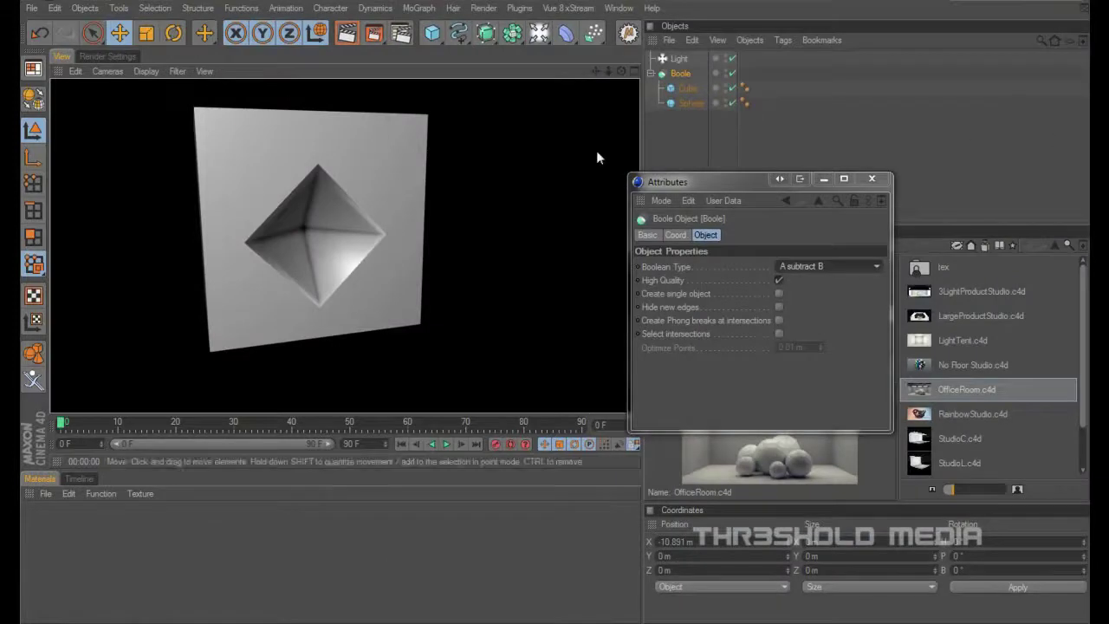
{"action": "left_click", "coordinate": [680, 104]}
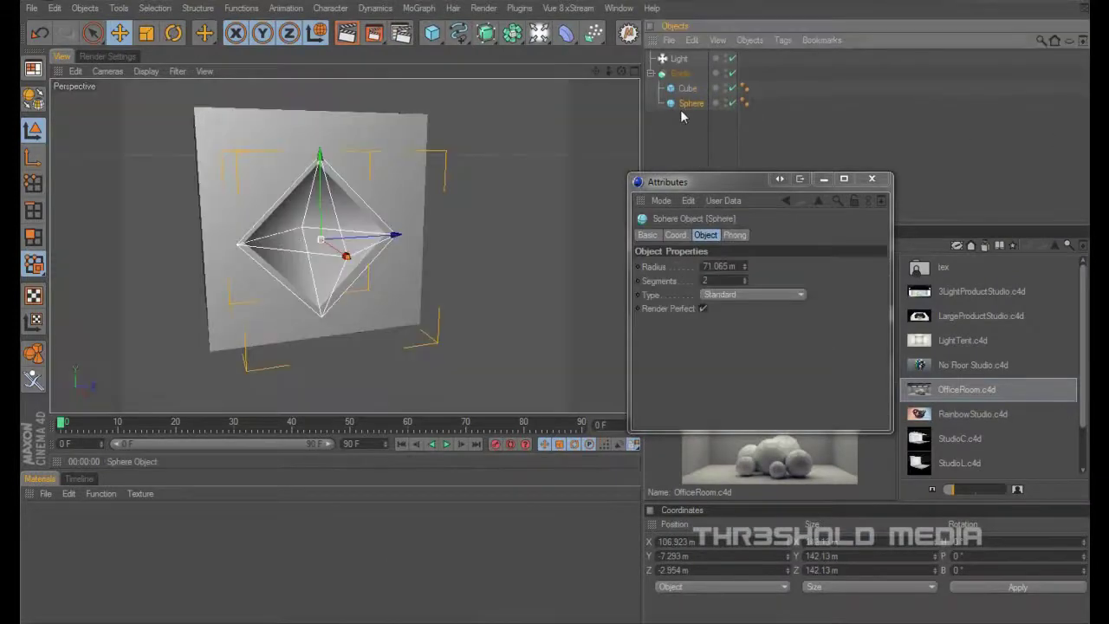
{"action": "key", "text": "Delete"}
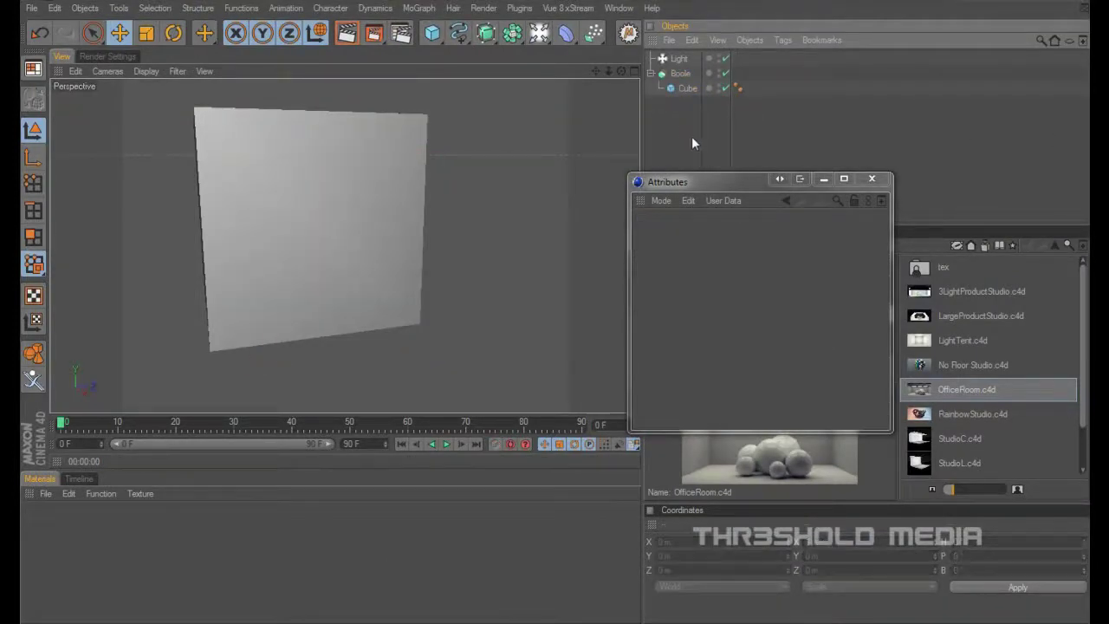
{"action": "left_click", "coordinate": [872, 178]}
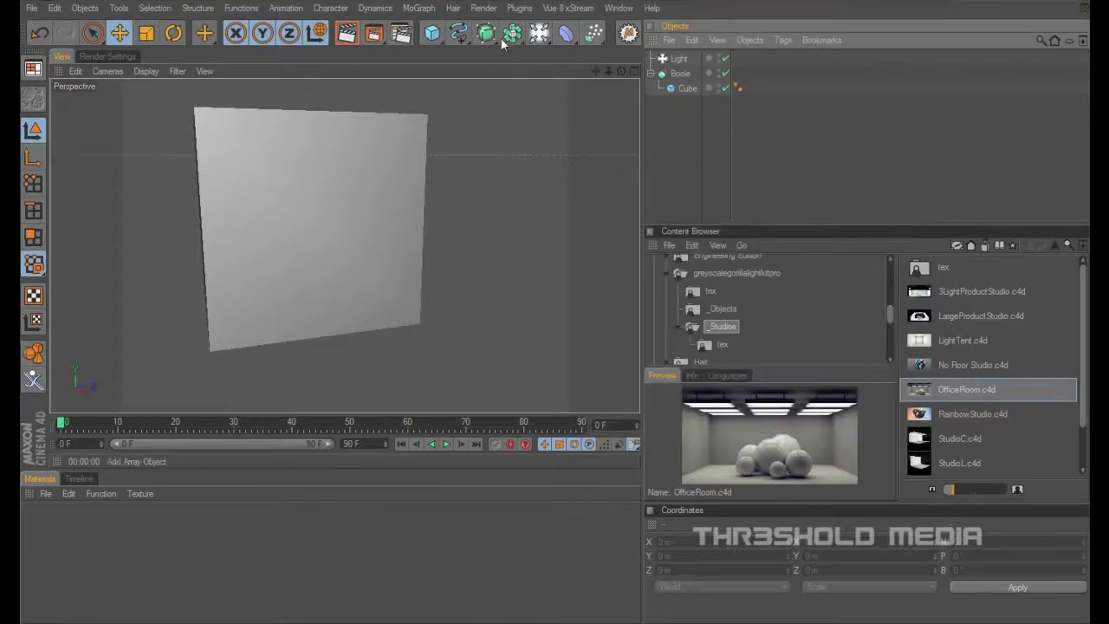
Step: Add a sphere about 103 m across on the cube's front face at about X 56 m, Y 38 m, Z -44 m
{"action": "left_click_drag", "start_coordinate": [436, 43], "coordinate": [554, 45]}
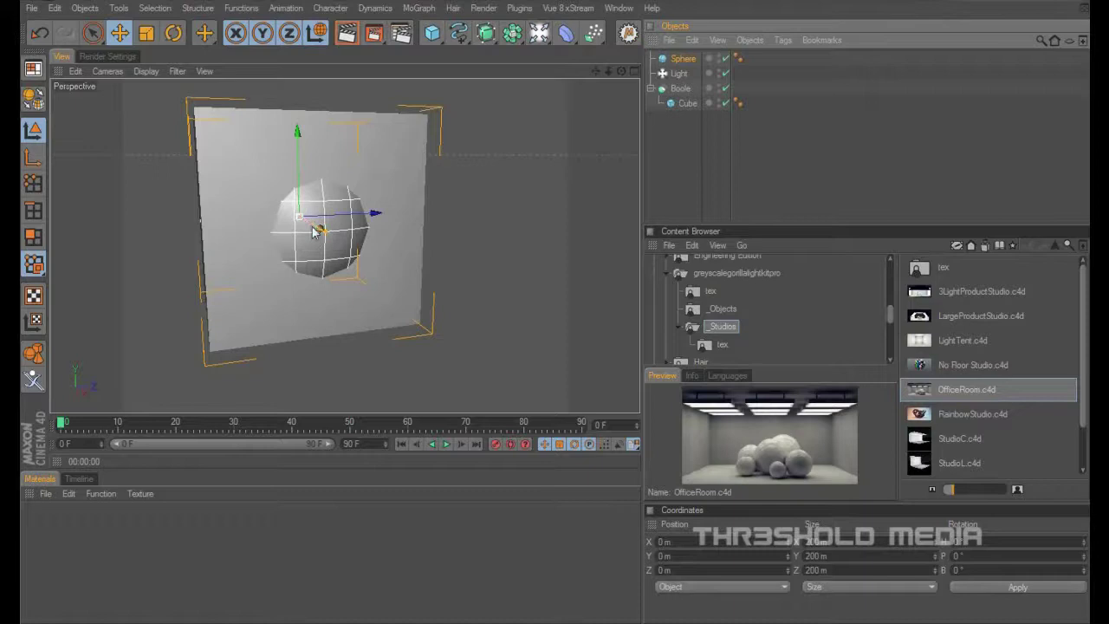
{"action": "left_click_drag", "start_coordinate": [321, 230], "coordinate": [337, 237]}
{"action": "key", "text": "t"}
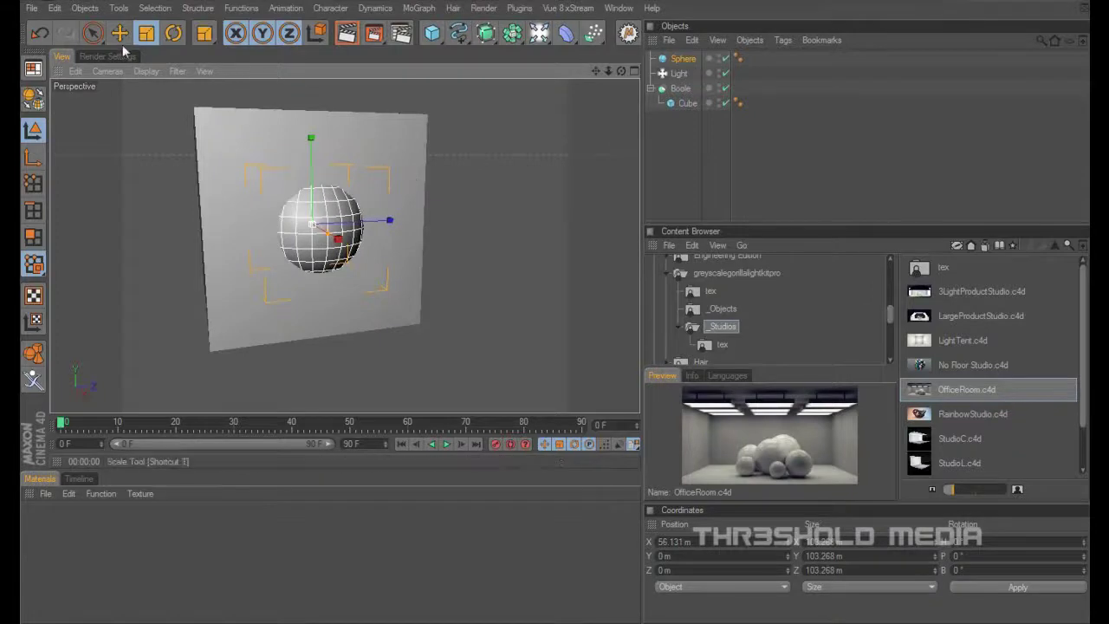
{"action": "left_click", "coordinate": [120, 33]}
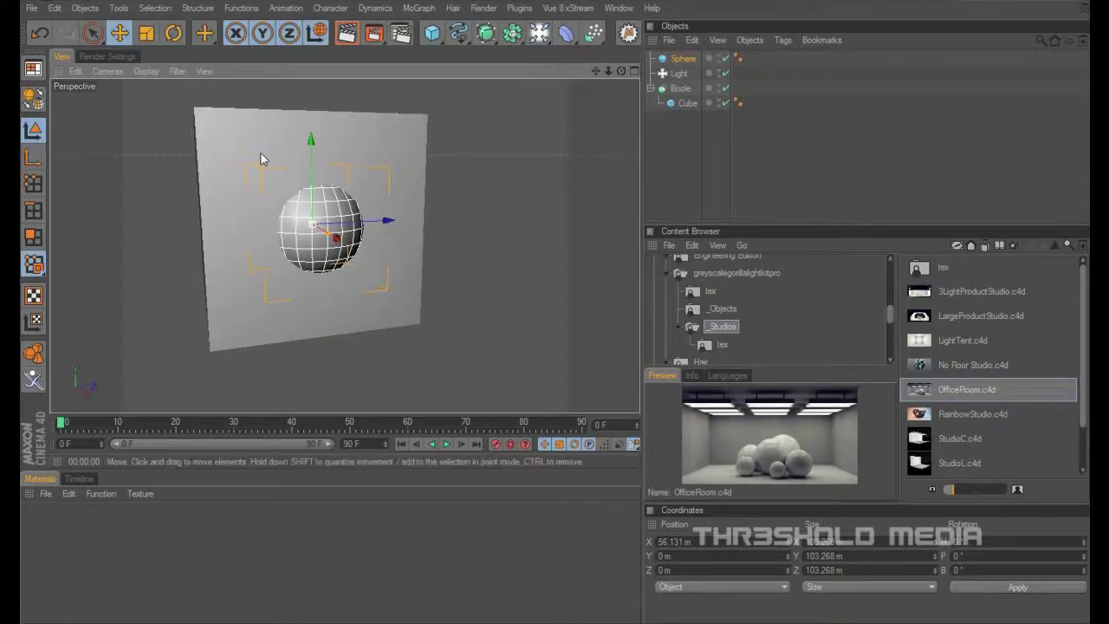
{"action": "left_click_drag", "start_coordinate": [304, 173], "coordinate": [282, 184]}
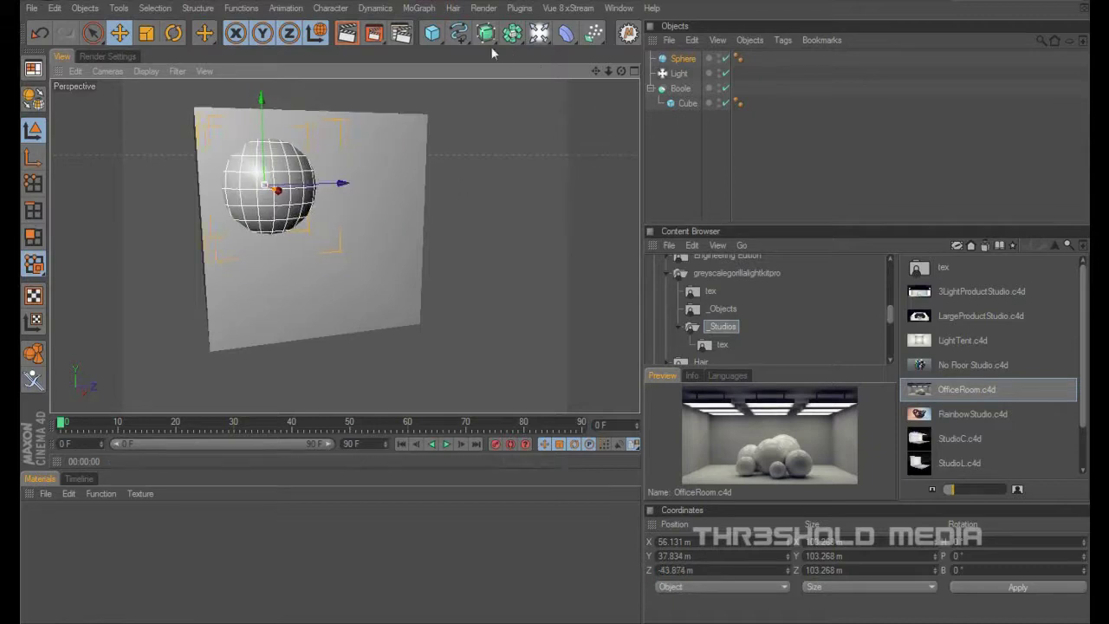
Step: Add a second cube about 71 m high and 41 m wide in Z, placed at about X 31 m, Y 39 m, Z 59 m
{"action": "left_click_drag", "start_coordinate": [434, 36], "coordinate": [462, 47]}
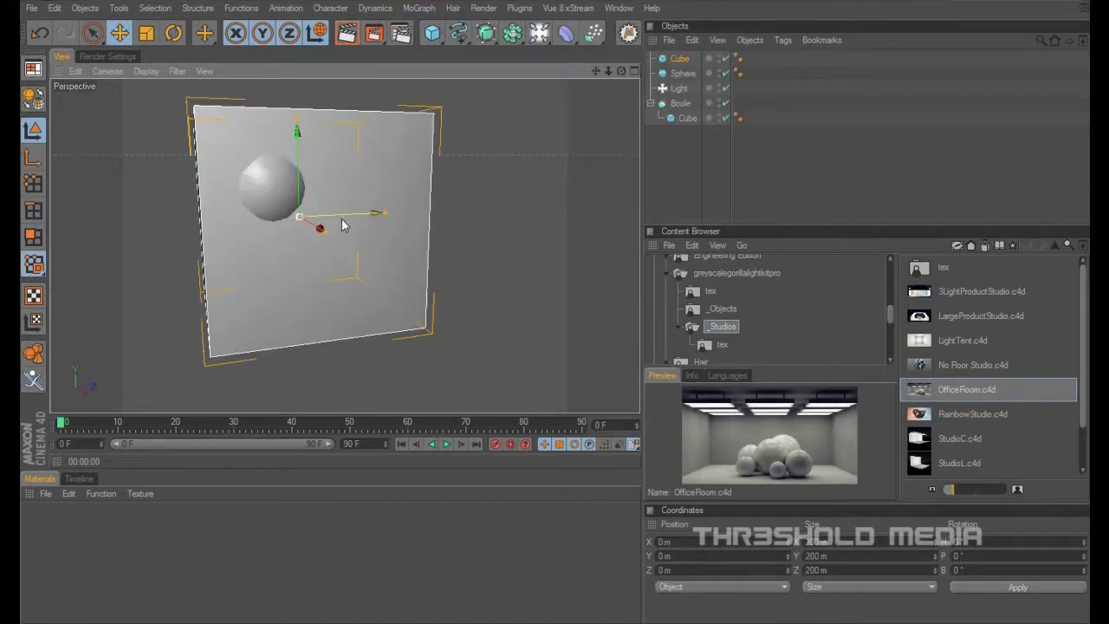
{"action": "left_click_drag", "start_coordinate": [364, 215], "coordinate": [475, 208]}
{"action": "left_click_drag", "start_coordinate": [402, 122], "coordinate": [456, 165]}
{"action": "left_click_drag", "start_coordinate": [477, 210], "coordinate": [398, 232]}
{"action": "left_click_drag", "start_coordinate": [368, 176], "coordinate": [397, 165]}
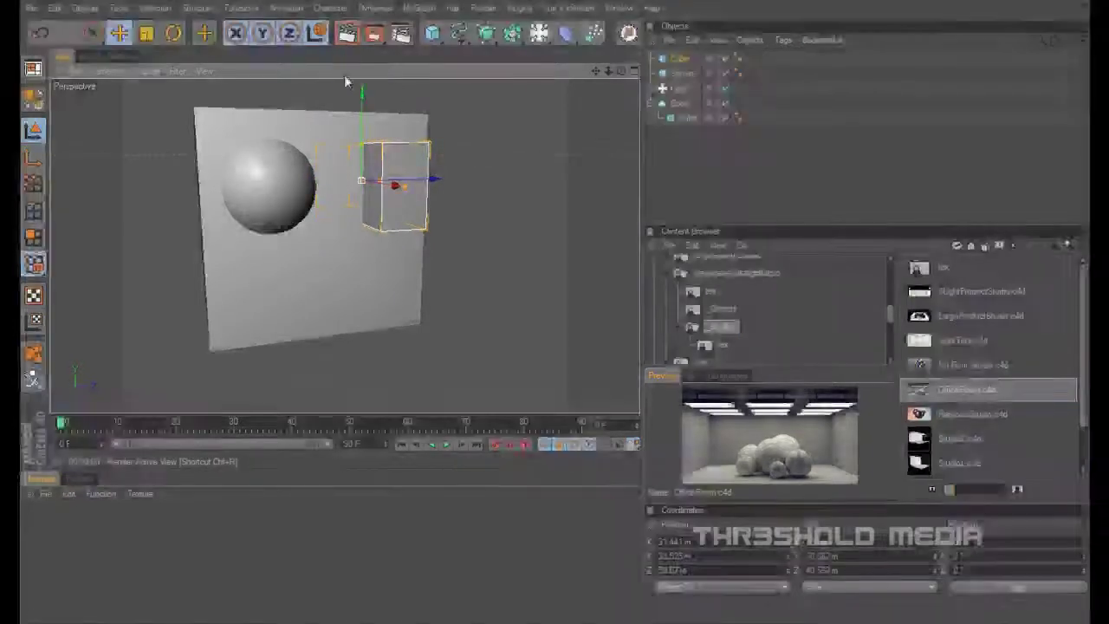
Step: Add a torus and rotate its bank to 90° so it faces the same way as the cube's front
{"action": "left_click", "coordinate": [431, 33]}
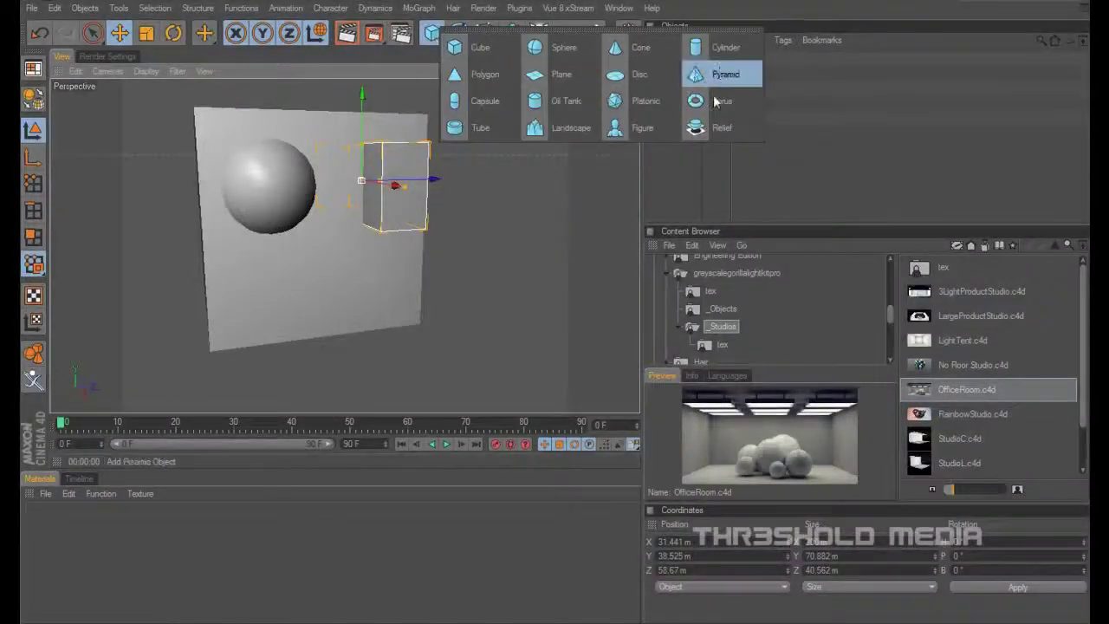
{"action": "left_click", "coordinate": [714, 101]}
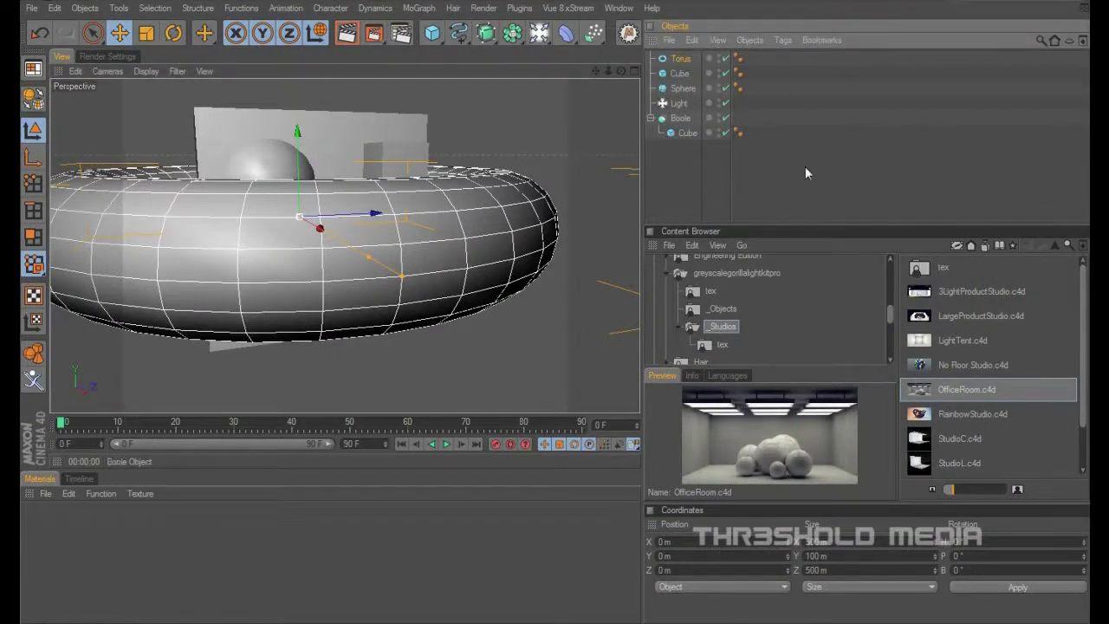
{"action": "left_click", "coordinate": [173, 33]}
{"action": "left_click_drag", "start_coordinate": [264, 221], "coordinate": [310, 297]}
{"action": "right_click_drag", "start_coordinate": [309, 307], "coordinate": [309, 375], "text": "alt"}
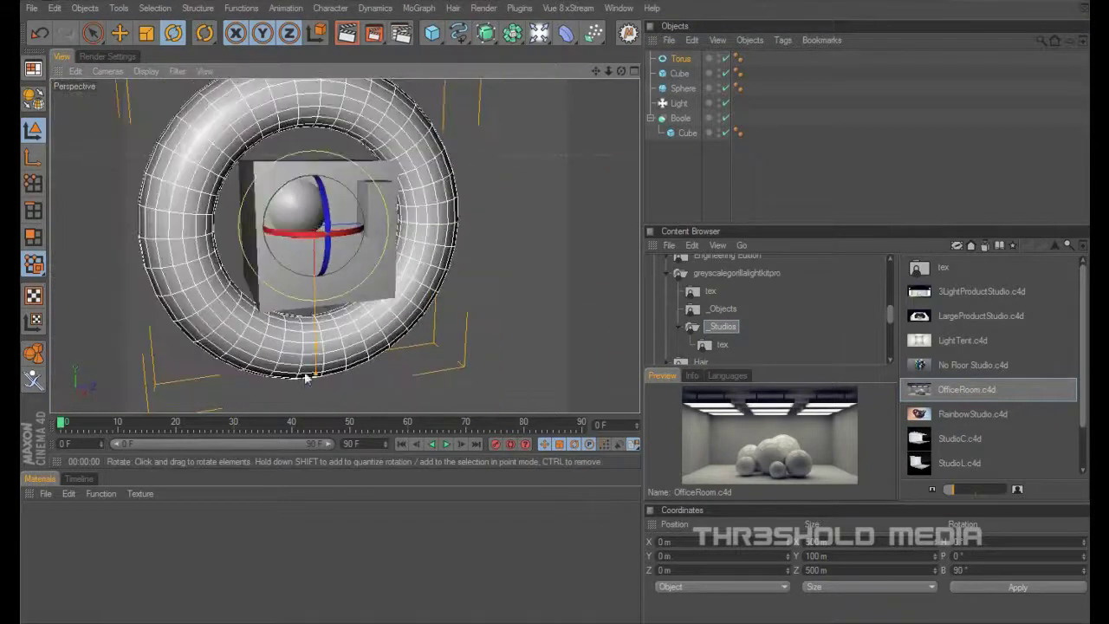
Step: Shrink the torus to about 57 m across and place it at about X 86 m, Y -32 m, Z -18 m
{"action": "left_click_drag", "start_coordinate": [318, 378], "coordinate": [313, 275]}
{"action": "key", "text": "ctrl+z"}
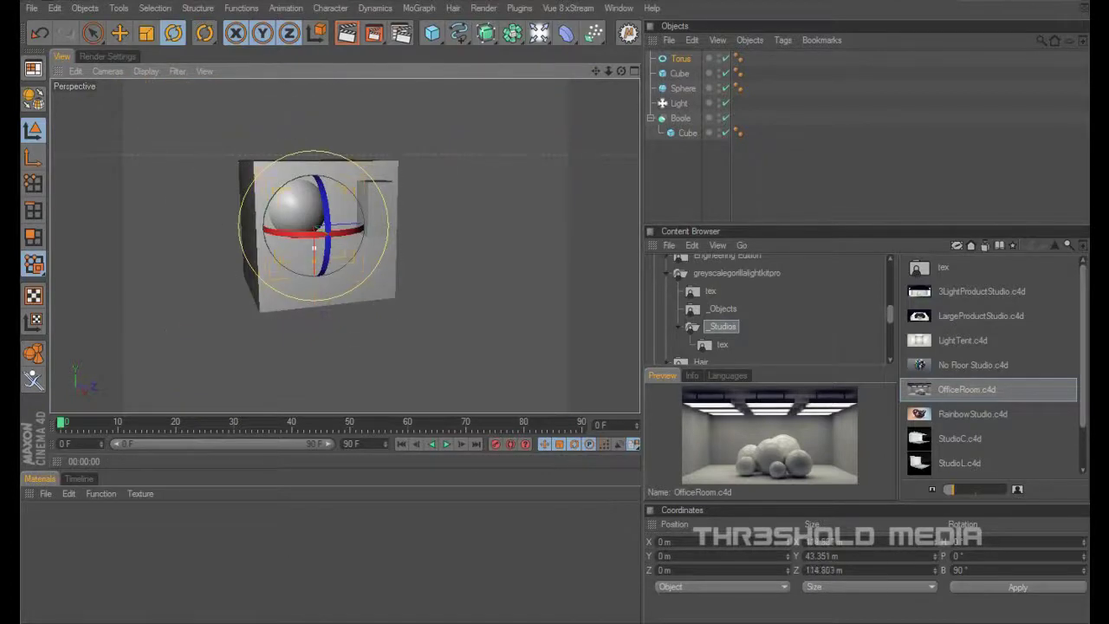
{"action": "left_click", "coordinate": [120, 33]}
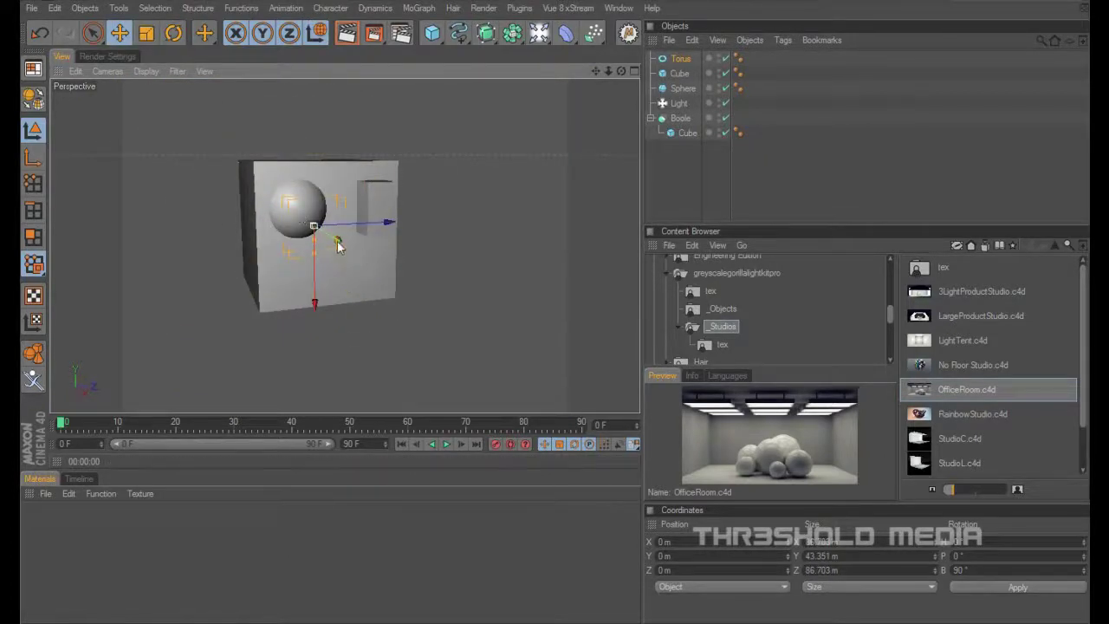
{"action": "mouse_move", "coordinate": [338, 246]}
{"action": "left_mouse_down"}
{"action": "mouse_move", "coordinate": [331, 255]}
{"action": "mouse_move", "coordinate": [352, 250]}
{"action": "mouse_move", "coordinate": [345, 275]}
{"action": "mouse_move", "coordinate": [347, 253]}
{"action": "mouse_move", "coordinate": [347, 270]}
{"action": "mouse_move", "coordinate": [330, 275]}
{"action": "mouse_move", "coordinate": [339, 251]}
{"action": "mouse_move", "coordinate": [327, 271]}
{"action": "mouse_move", "coordinate": [330, 299]}
{"action": "mouse_move", "coordinate": [330, 275]}
{"action": "mouse_move", "coordinate": [352, 259]}
{"action": "left_mouse_up"}
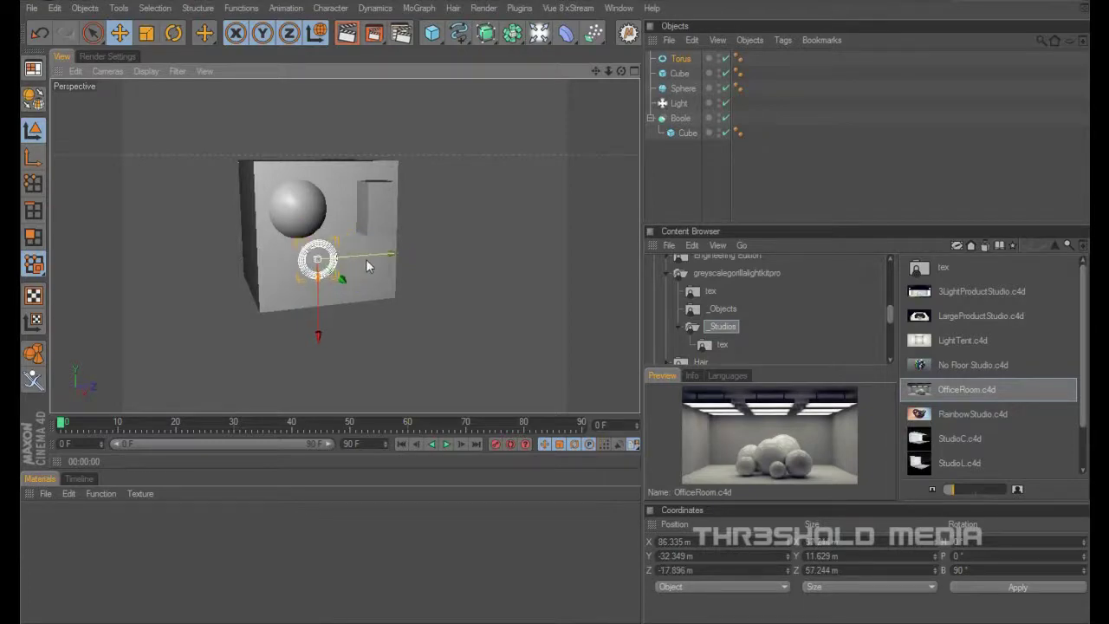
Step: Lower the torus to about Y -42 m and push the second cube deeper into the block, to about X 23 m
{"action": "scroll", "coordinate": [365, 259], "scroll_direction": "up", "scroll_amount": 5}
{"action": "left_click_drag", "start_coordinate": [305, 297], "coordinate": [305, 352]}
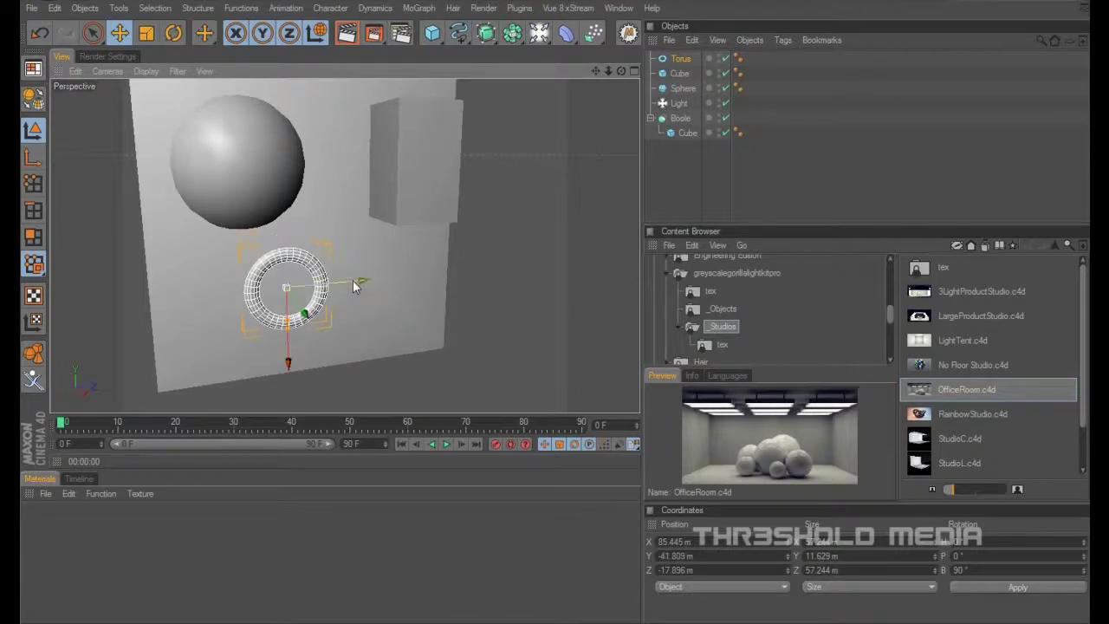
{"action": "left_click", "coordinate": [431, 167]}
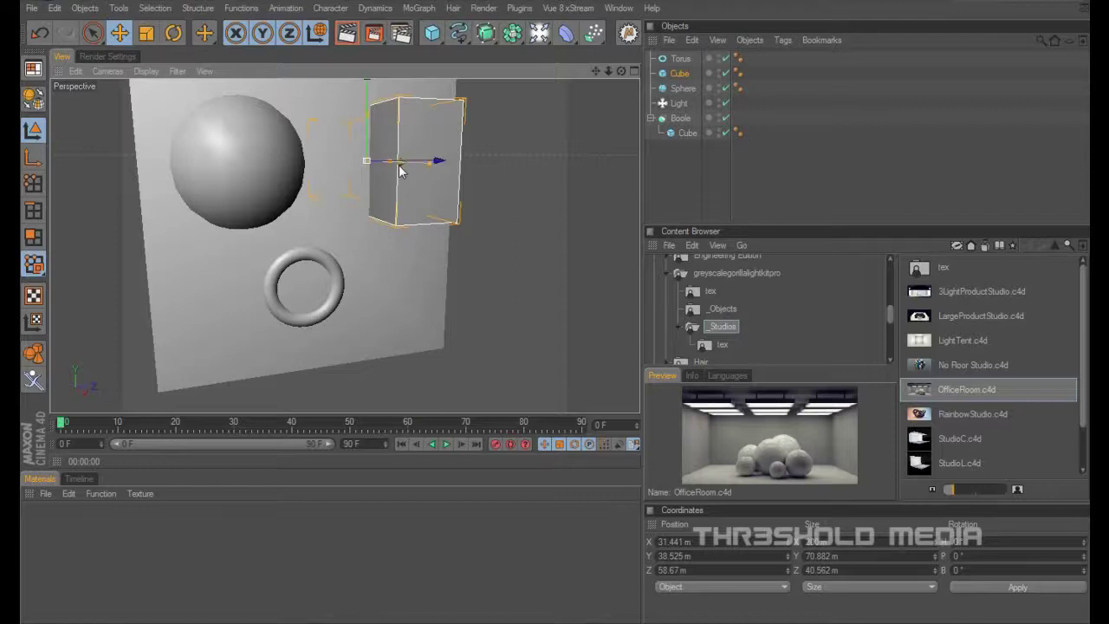
{"action": "left_click_drag", "start_coordinate": [399, 165], "coordinate": [397, 162]}
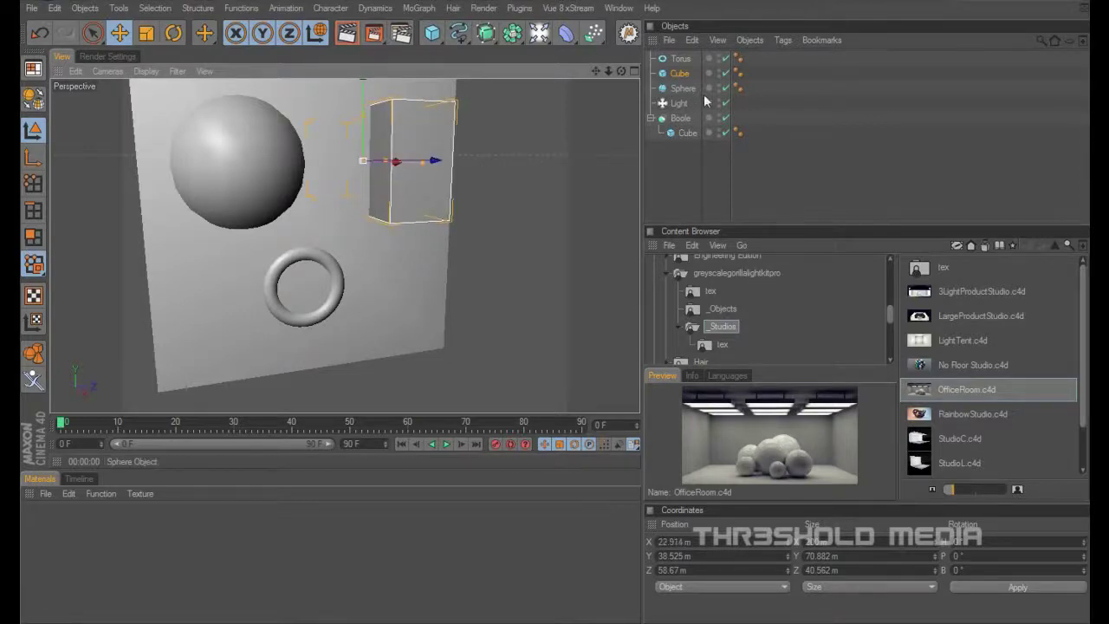
Step: Group the torus, second cube and sphere under a null and nest it in the Boole below the original cube
{"action": "left_click_drag", "start_coordinate": [778, 92], "coordinate": [667, 57]}
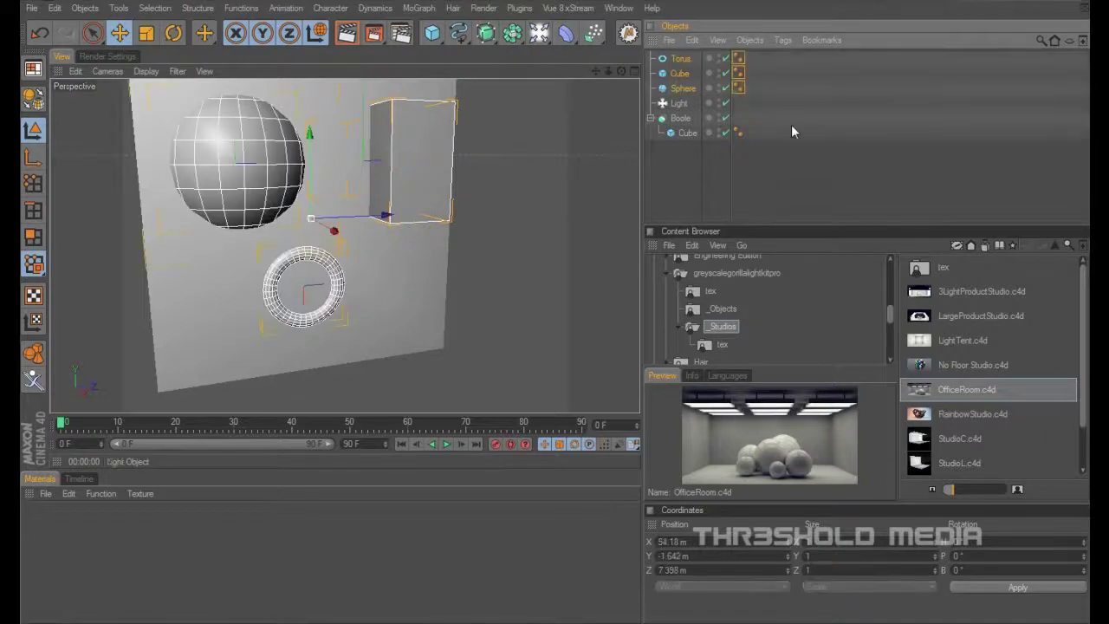
{"action": "key", "text": "alt+g"}
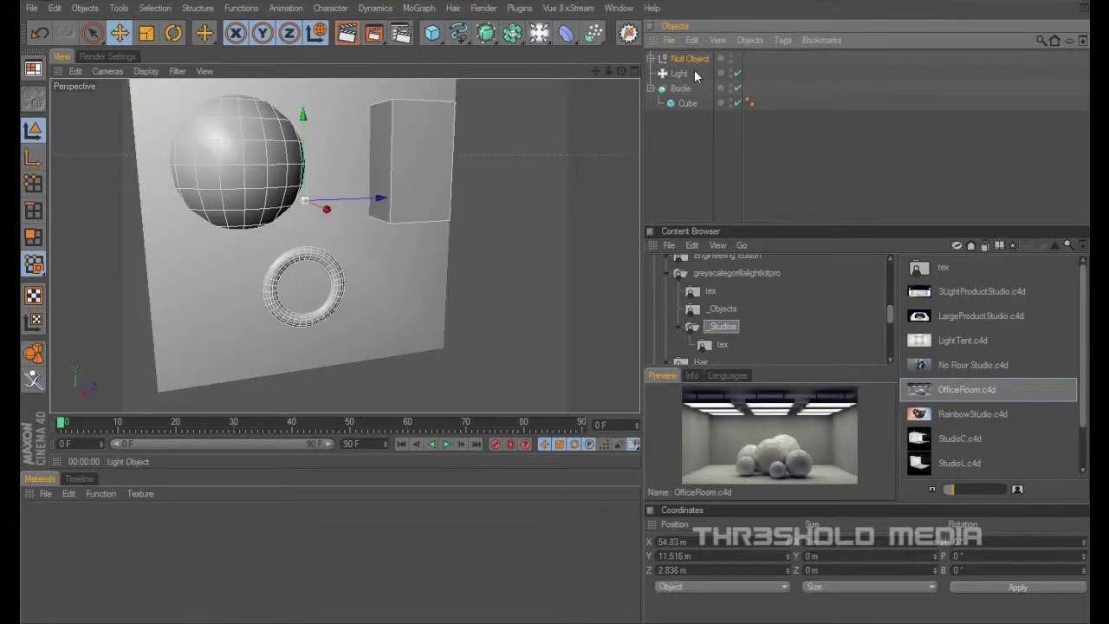
{"action": "left_click", "coordinate": [652, 58]}
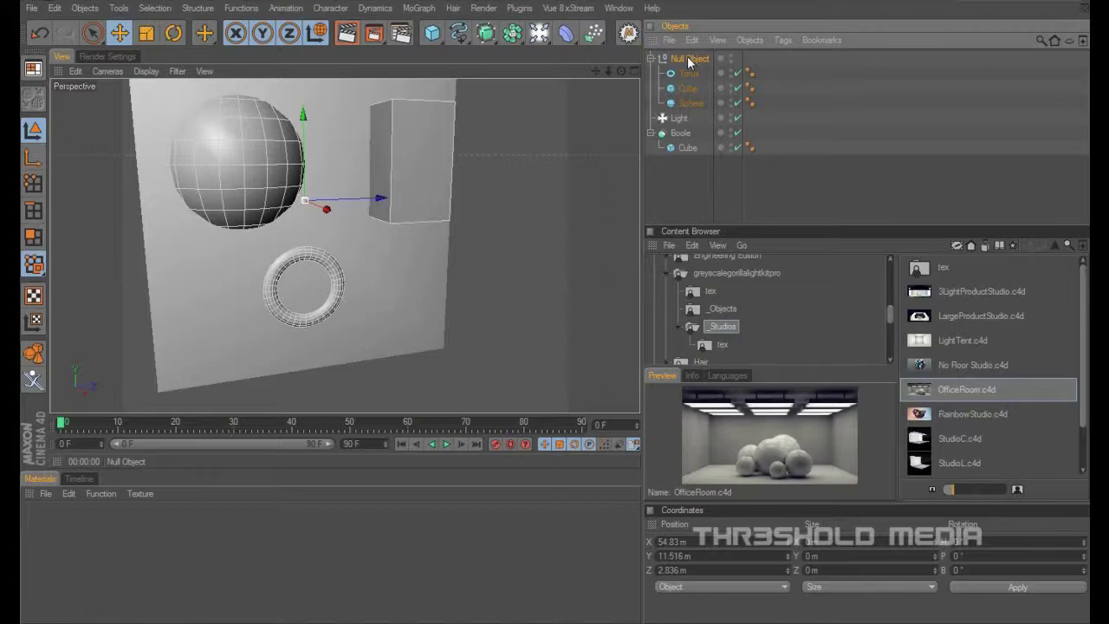
{"action": "left_click", "coordinate": [651, 58]}
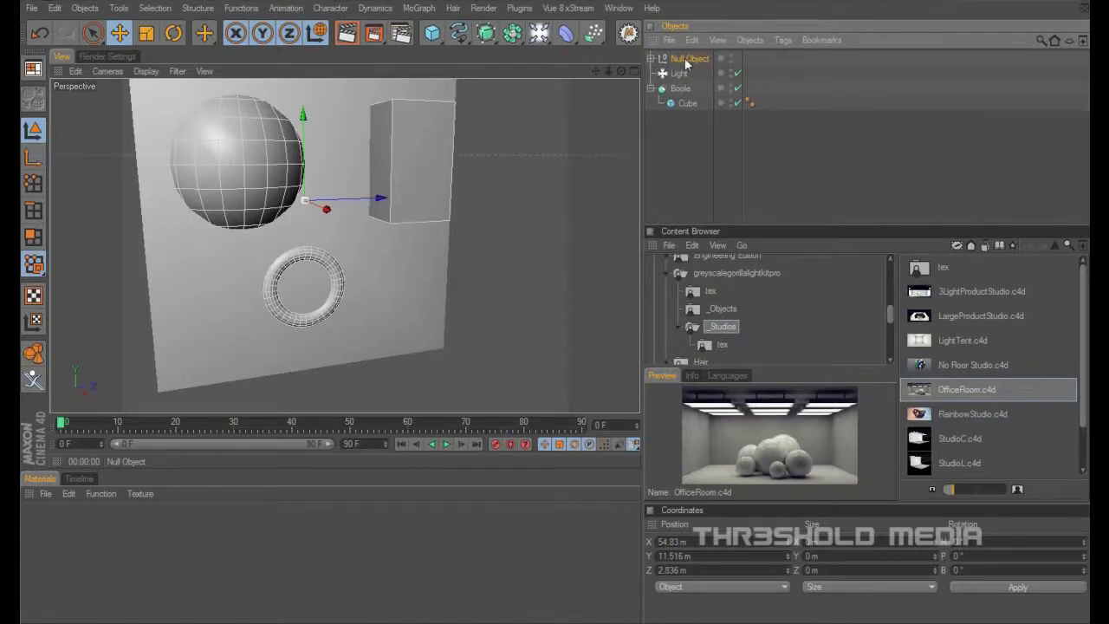
{"action": "left_click_drag", "start_coordinate": [686, 60], "coordinate": [682, 106]}
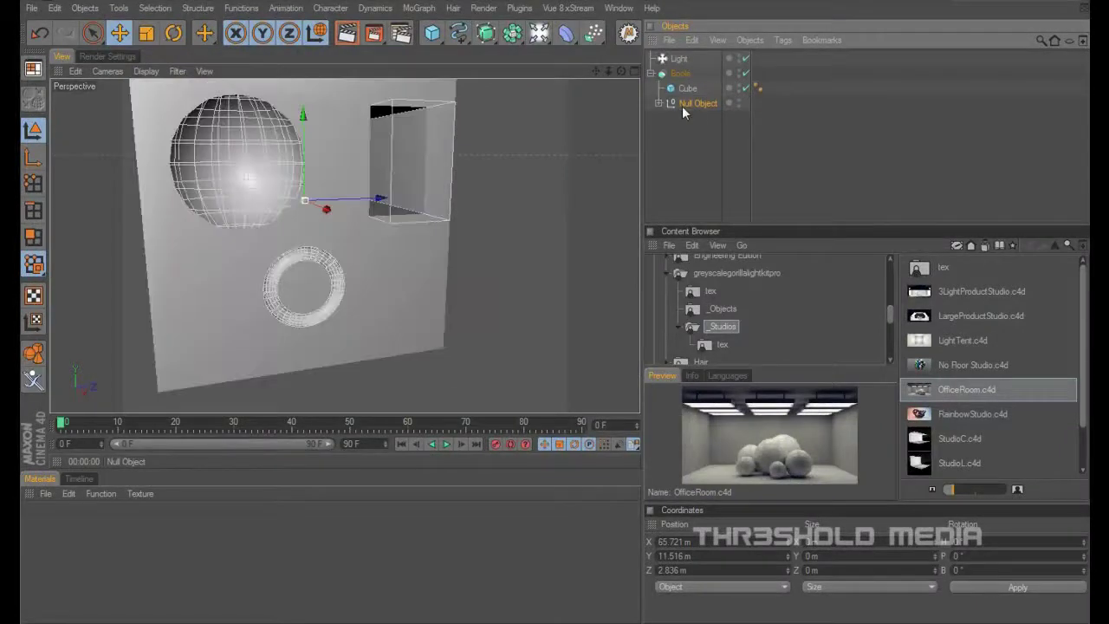
{"action": "left_click", "coordinate": [692, 156]}
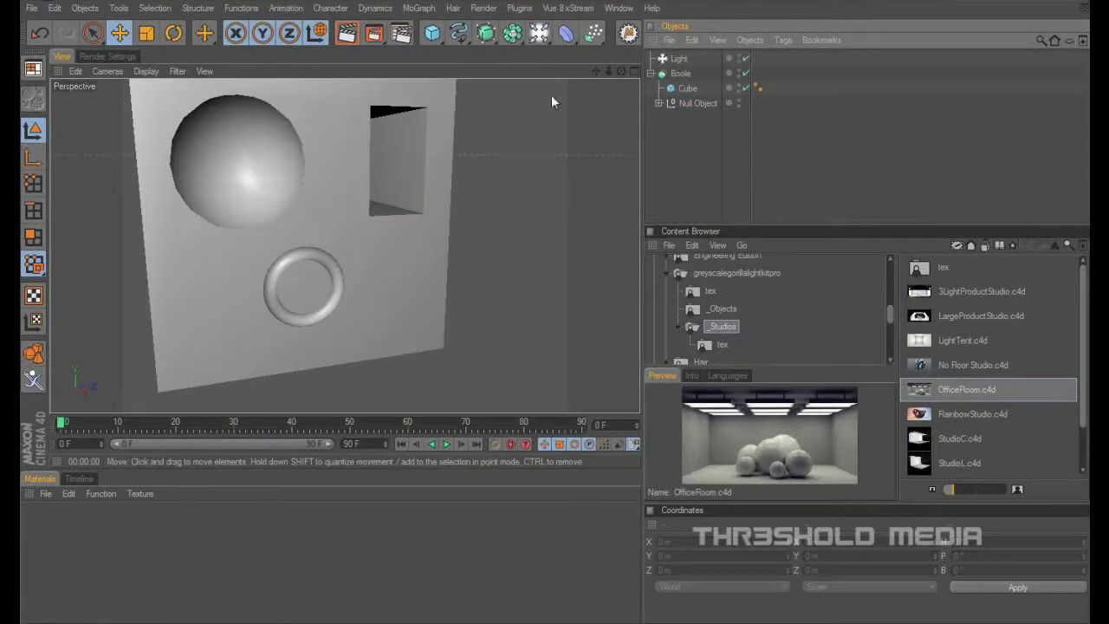
Step: Render the perspective view and examine the sphere, box and torus cutouts from another angle
{"action": "left_click_drag", "start_coordinate": [622, 71], "coordinate": [633, 100]}
{"action": "left_click", "coordinate": [346, 35]}
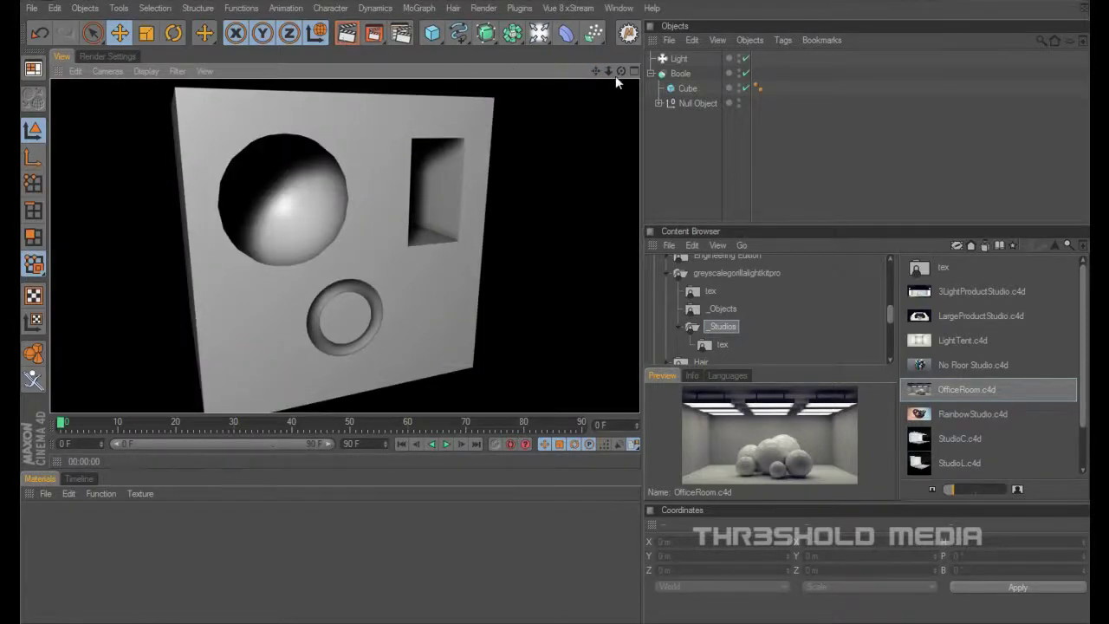
{"action": "left_click_drag", "start_coordinate": [618, 72], "coordinate": [555, 64]}
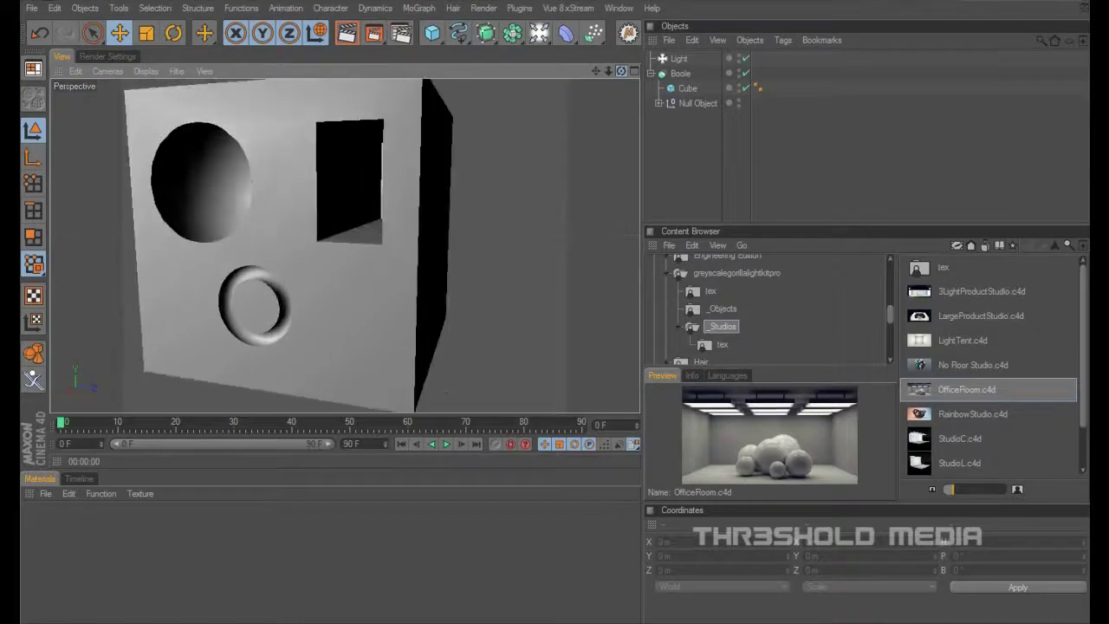
Step: Show the attributes of the shapes inside the null and set the torus's ring segments to 5
{"action": "left_click", "coordinate": [658, 103]}
{"action": "left_click", "coordinate": [688, 120]}
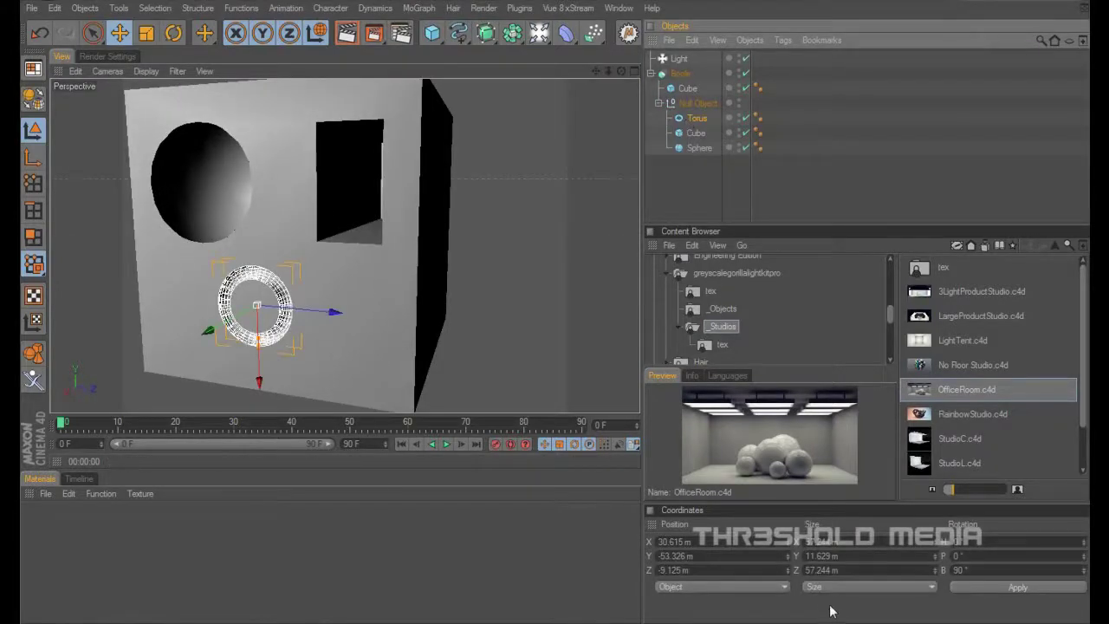
{"action": "left_click", "coordinate": [696, 150]}
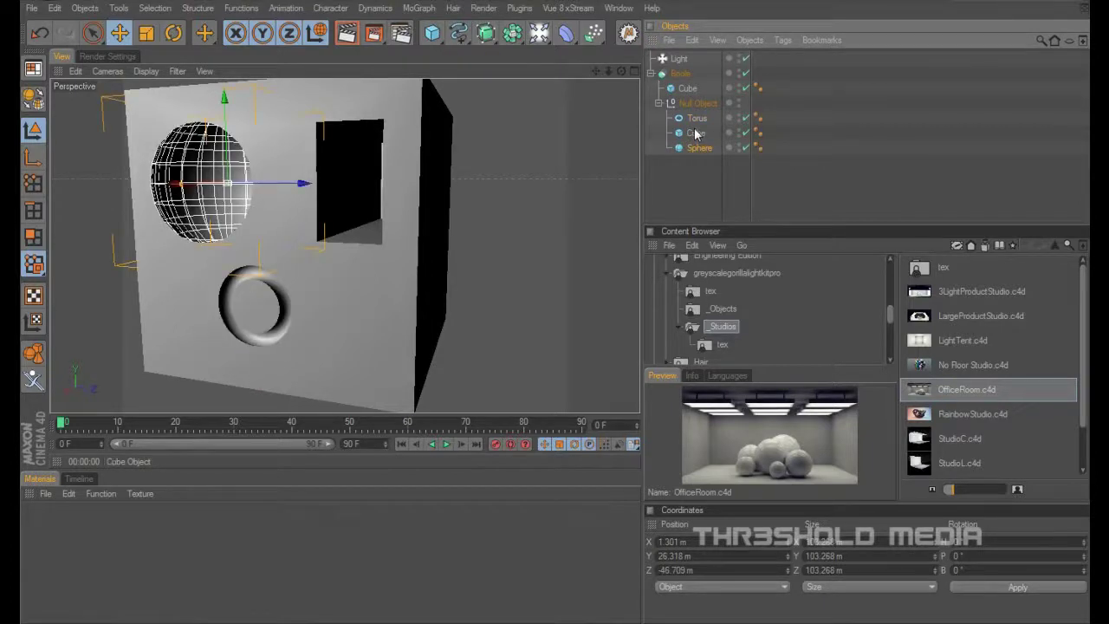
{"action": "left_click", "coordinate": [618, 9]}
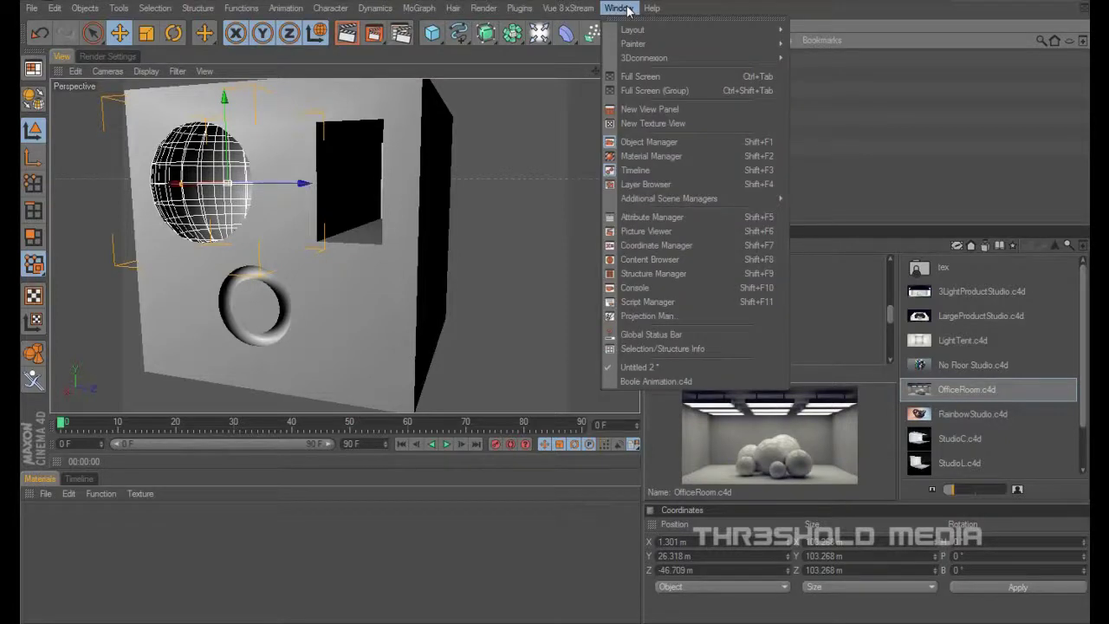
{"action": "left_click", "coordinate": [651, 217]}
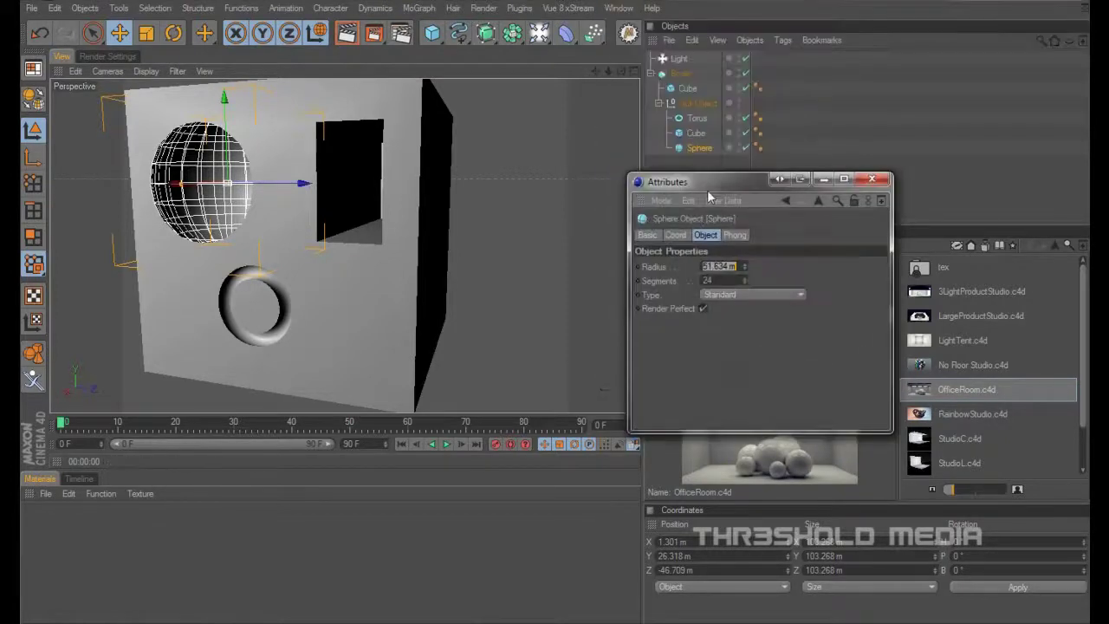
{"action": "left_click", "coordinate": [695, 132]}
{"action": "left_click", "coordinate": [697, 118]}
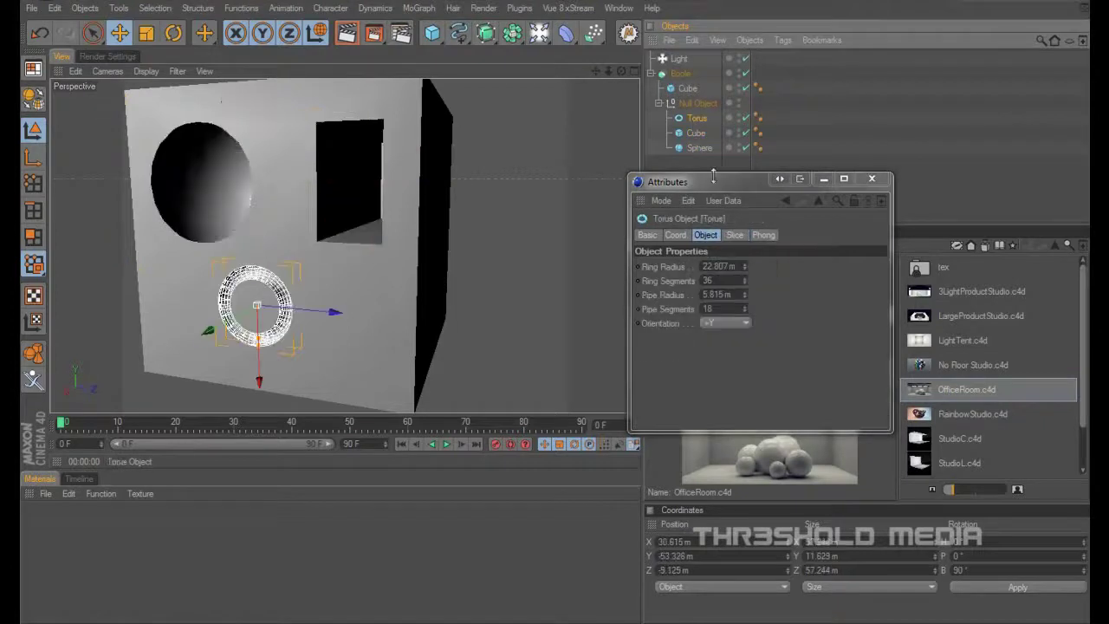
{"action": "mouse_move", "coordinate": [746, 281]}
{"action": "left_mouse_down"}
{"action": "mouse_move", "coordinate": [745, 310]}
{"action": "mouse_move", "coordinate": [744, 290]}
{"action": "left_mouse_up"}
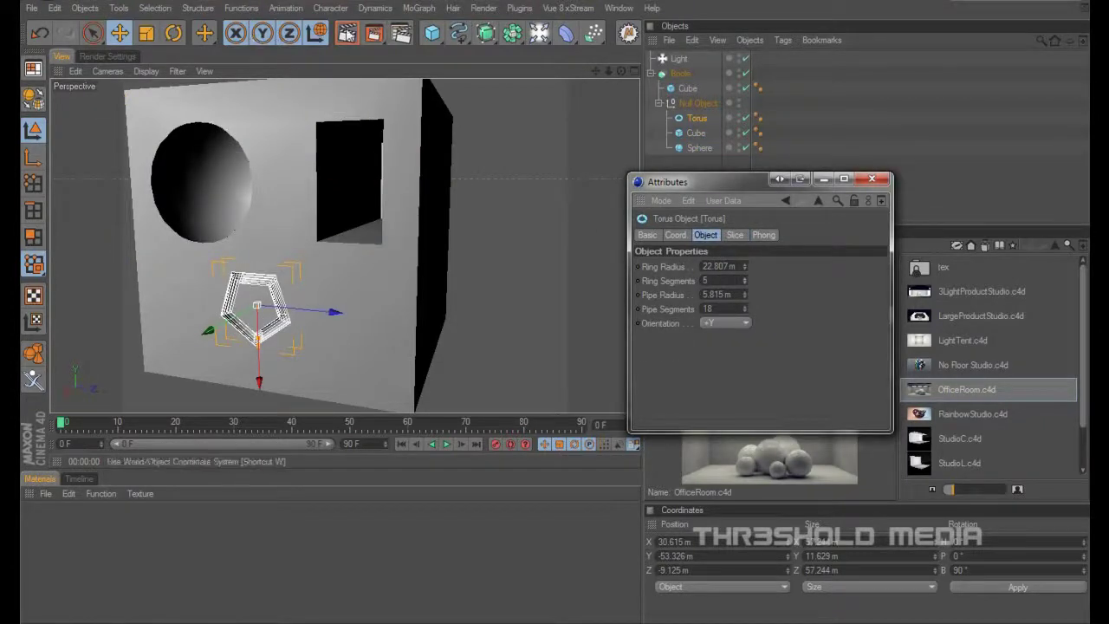
Step: Render the perspective view and examine the pentagonal torus cutout in the cube's front face
{"action": "left_click", "coordinate": [347, 34]}
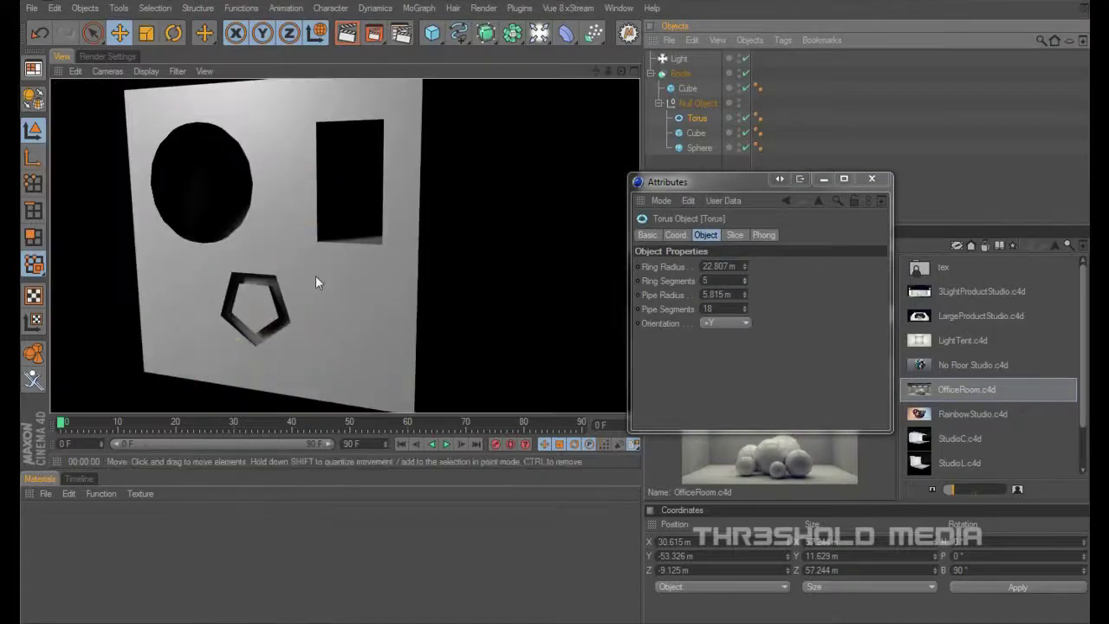
{"action": "left_click_drag", "start_coordinate": [620, 71], "coordinate": [699, 65]}
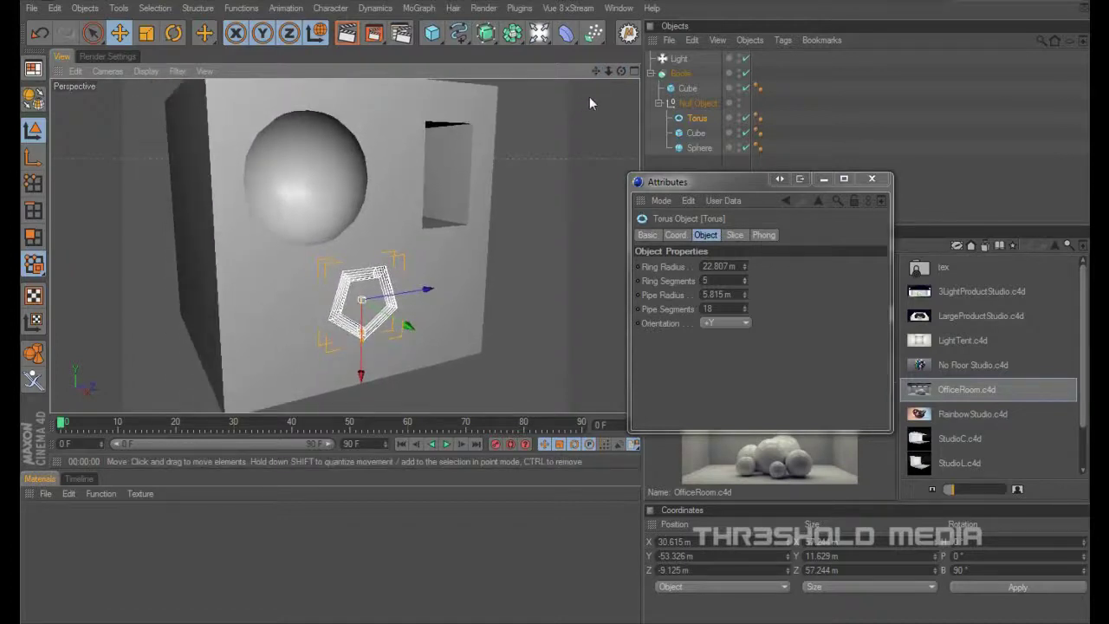
{"action": "left_click_drag", "start_coordinate": [425, 252], "coordinate": [413, 253], "text": "alt"}
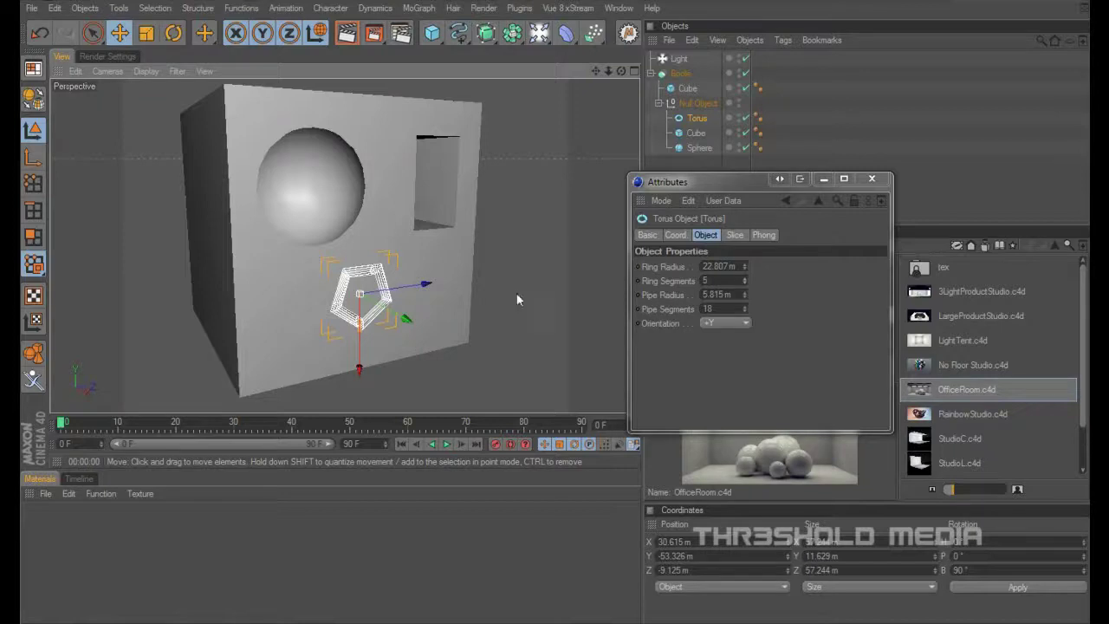
Step: Close the torus's attributes and switch to the open scene Boole Animation.c4d
{"action": "left_click", "coordinate": [871, 179]}
{"action": "left_click", "coordinate": [619, 7]}
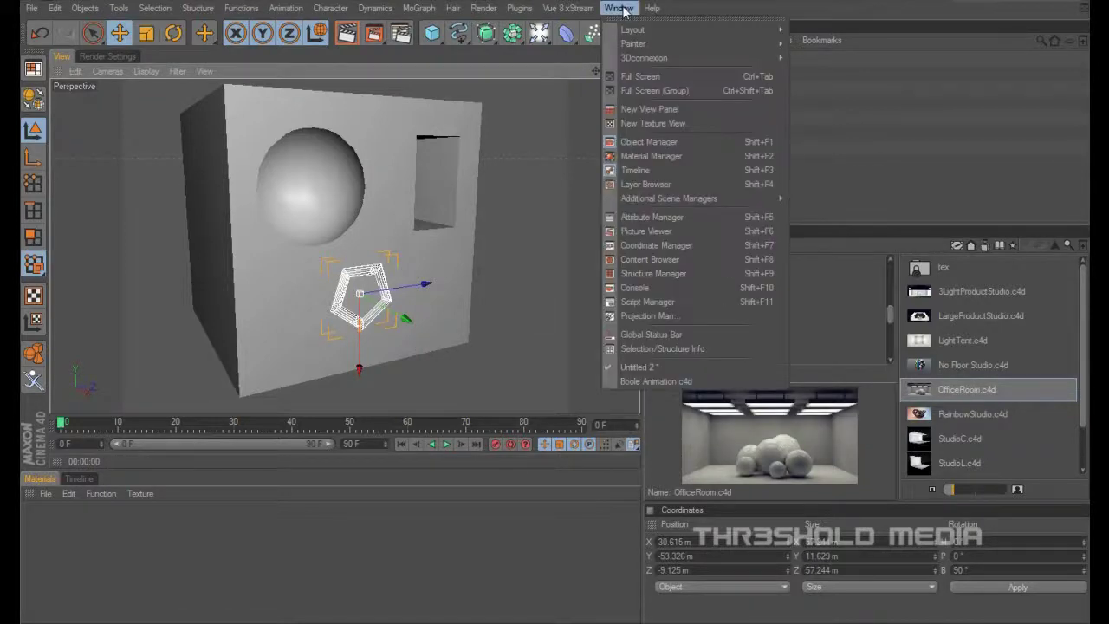
{"action": "left_click", "coordinate": [651, 380]}
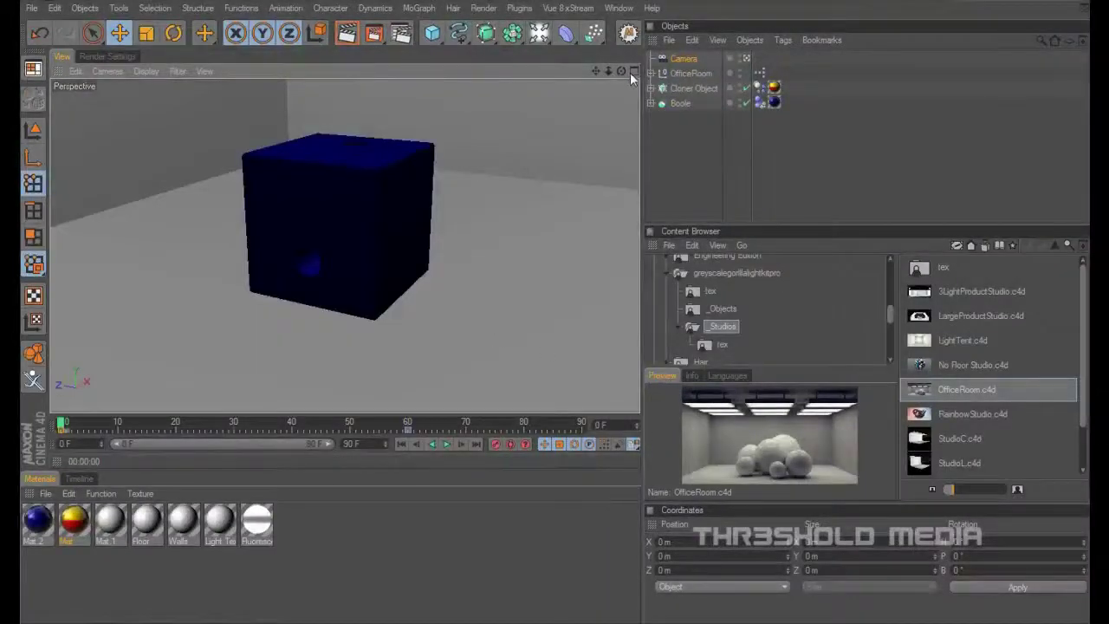
{"action": "mouse_move", "coordinate": [621, 71]}
{"action": "left_mouse_down"}
{"action": "mouse_move", "coordinate": [593, 112]}
{"action": "mouse_move", "coordinate": [639, 46]}
{"action": "mouse_move", "coordinate": [632, 62]}
{"action": "left_mouse_up"}
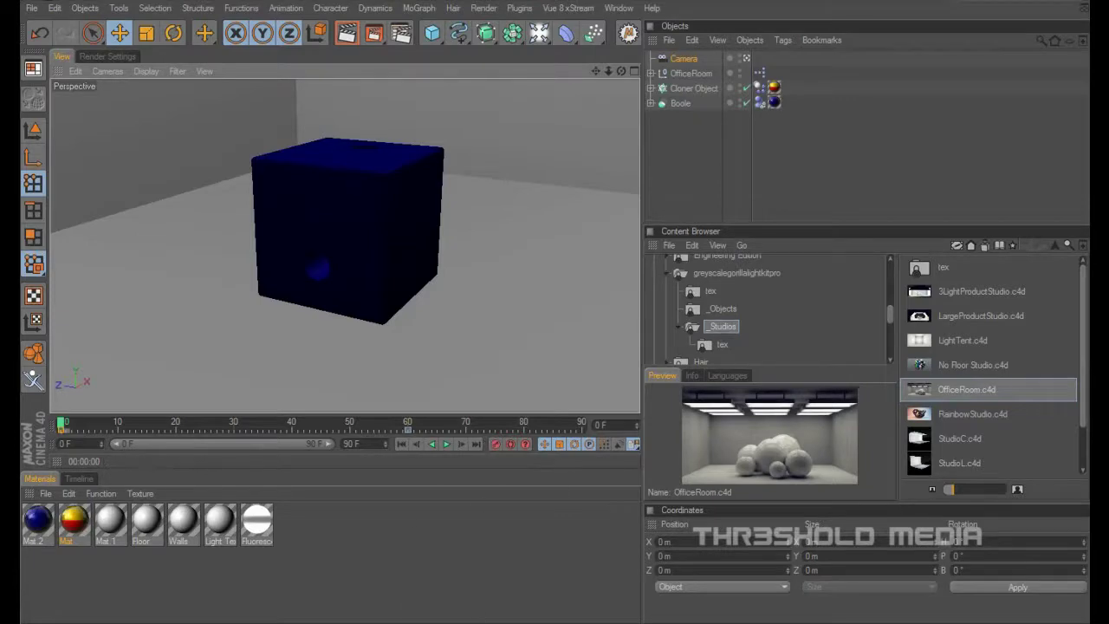
Step: Expand the Boole's hierarchy, show all four views and hide the camera in the editor
{"action": "mouse_move", "coordinate": [500, 623]}
{"action": "left_click", "coordinate": [651, 103]}
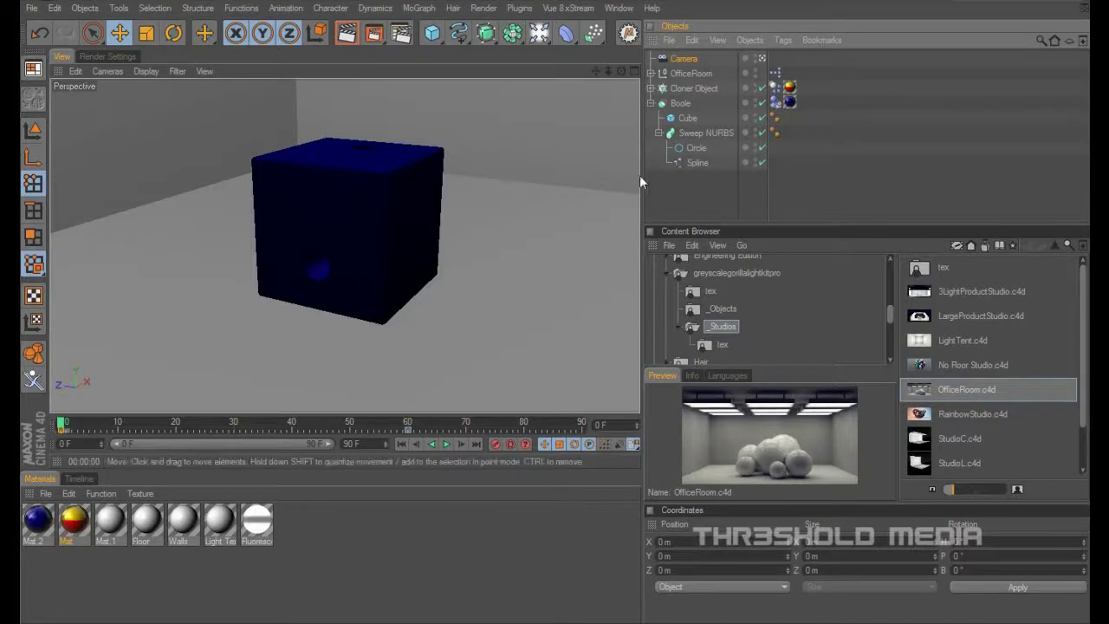
{"action": "left_click", "coordinate": [659, 132]}
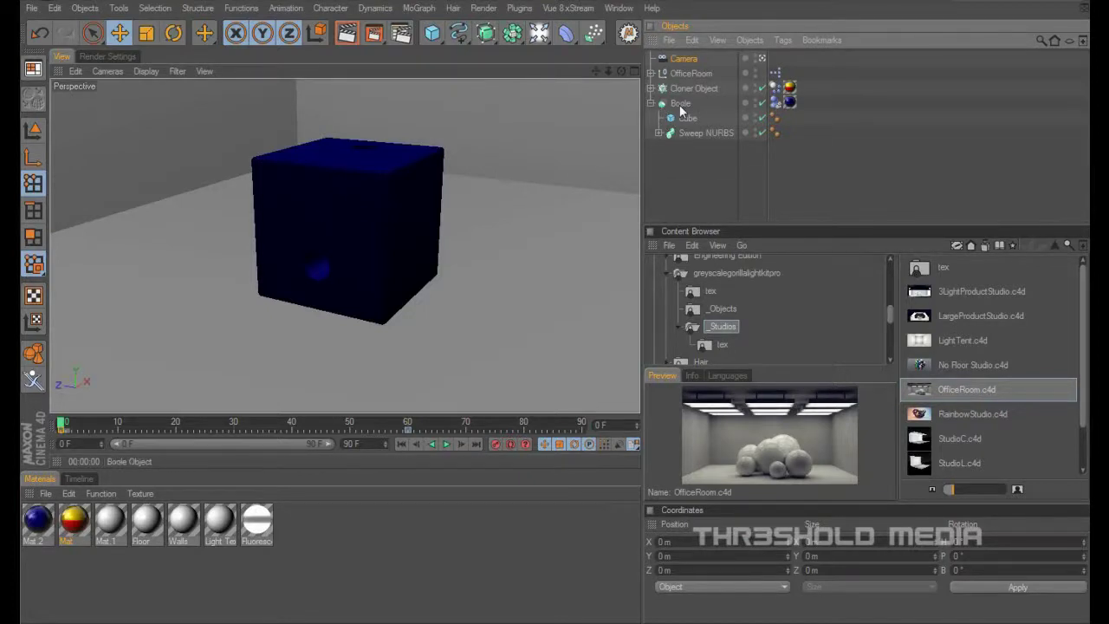
{"action": "middle_click", "coordinate": [474, 227]}
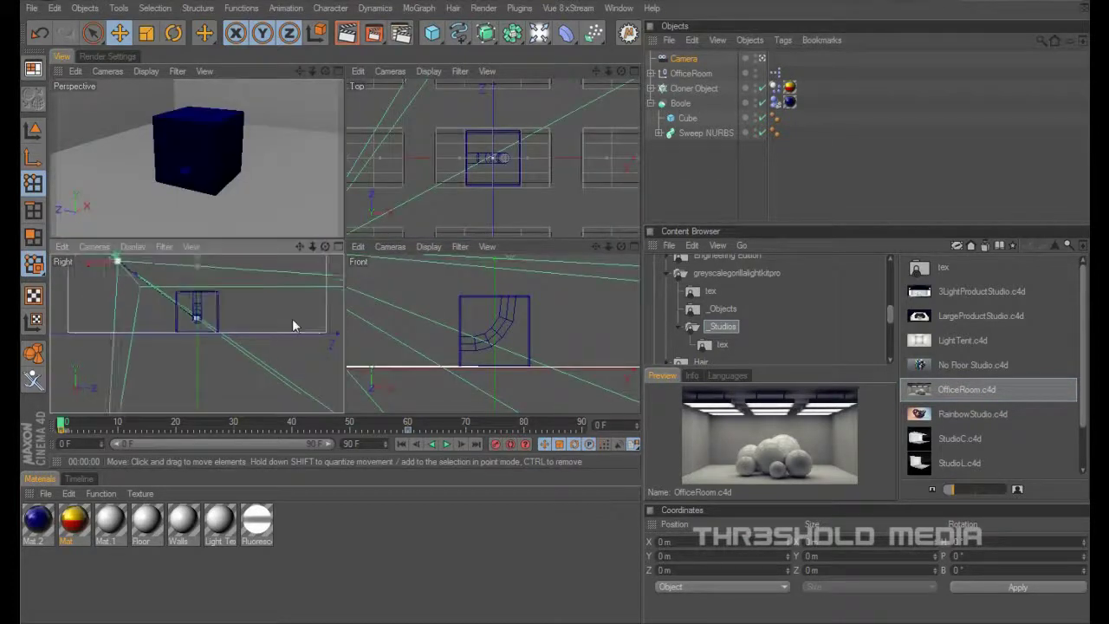
{"action": "left_click", "coordinate": [760, 58]}
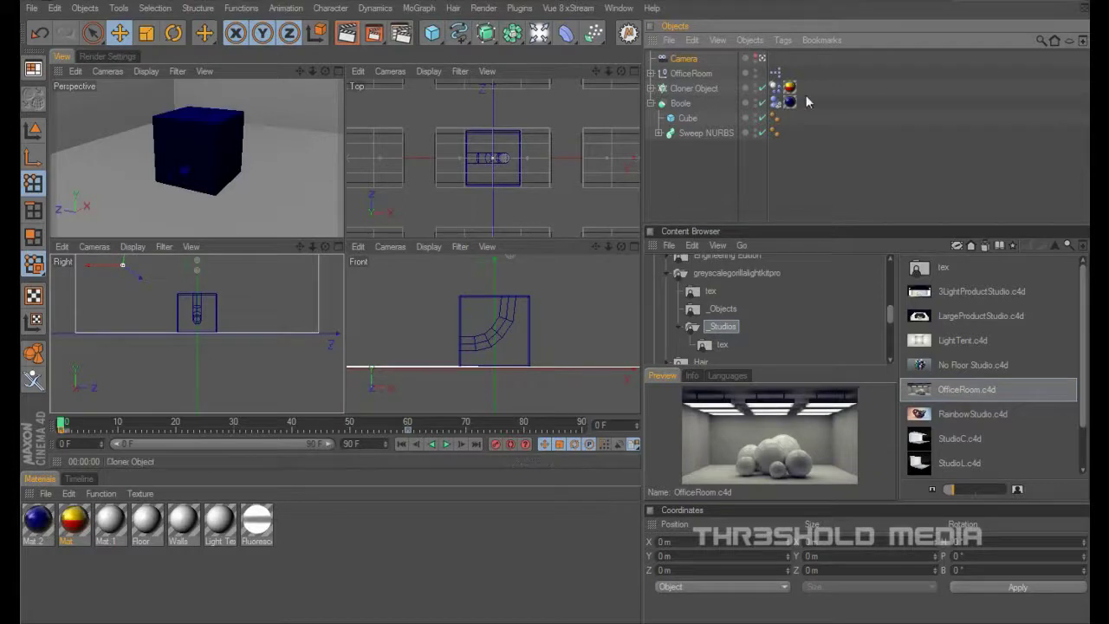
Step: Select the spline inside the Sweep NURBS and examine its path and the tunnel openings in the blue cube
{"action": "left_click", "coordinate": [658, 134]}
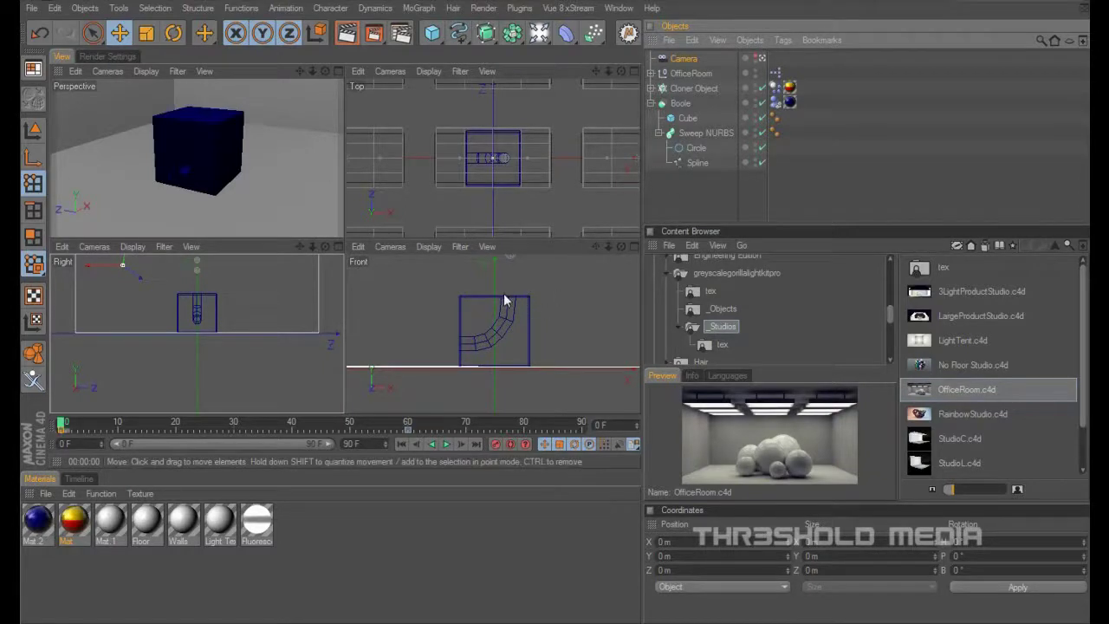
{"action": "left_click", "coordinate": [691, 164]}
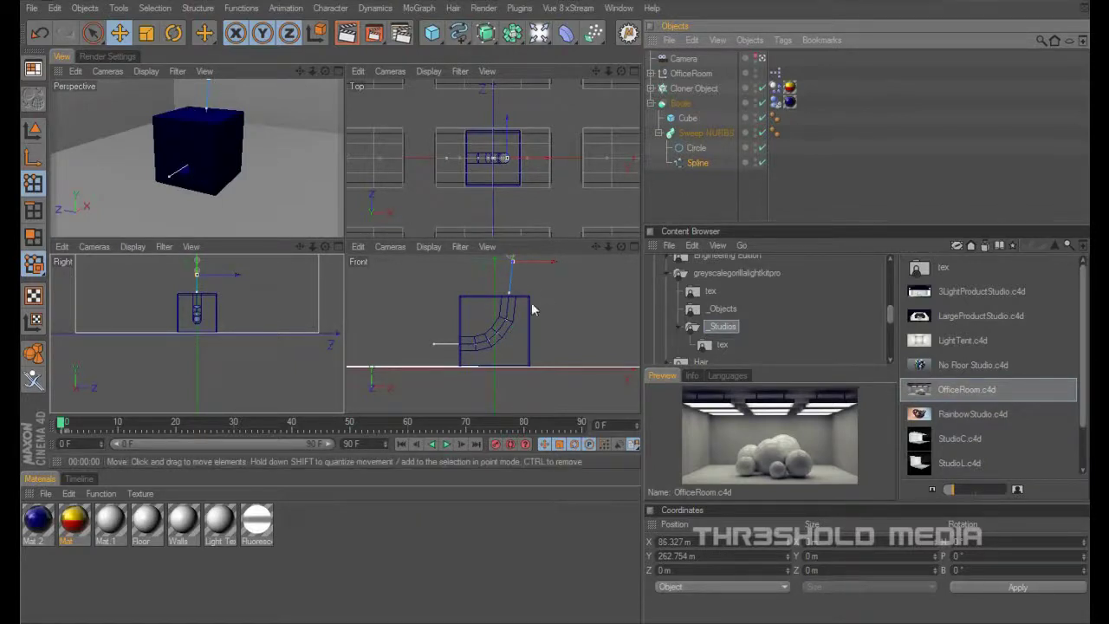
{"action": "middle_click", "coordinate": [279, 155]}
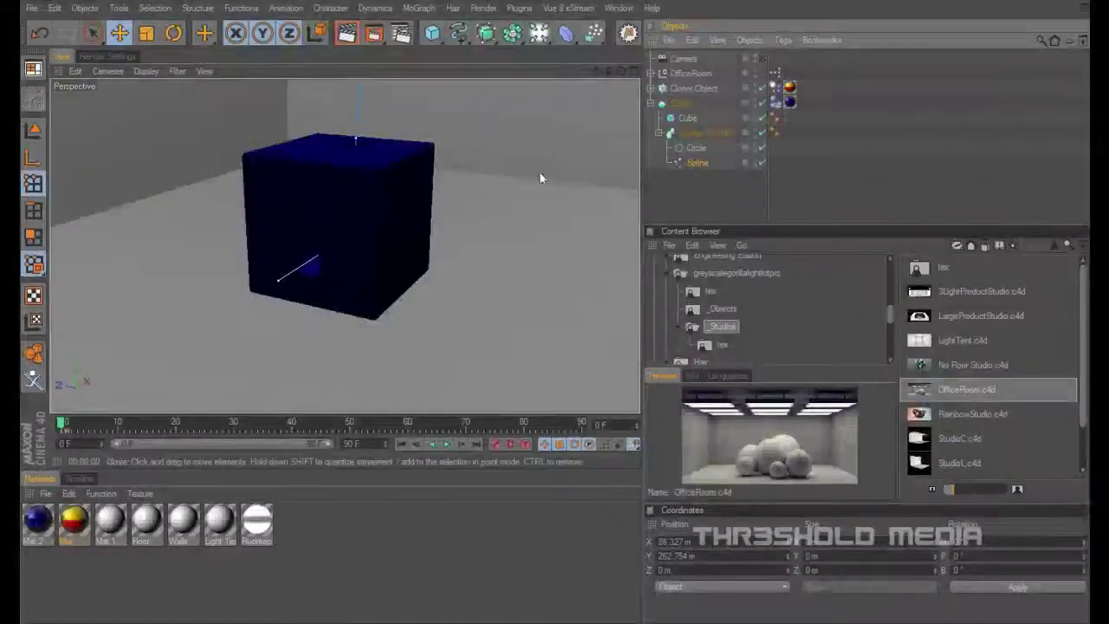
{"action": "scroll", "coordinate": [538, 178], "scroll_direction": "up", "scroll_amount": 4}
{"action": "left_click_drag", "start_coordinate": [621, 71], "coordinate": [460, 66]}
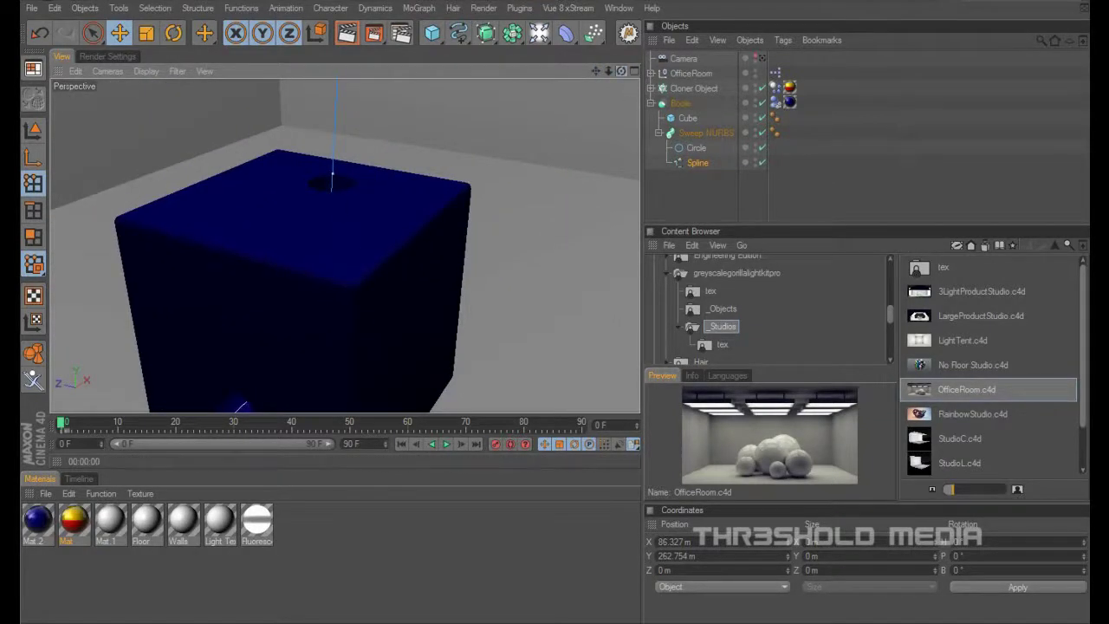
{"action": "mouse_move", "coordinate": [621, 70]}
{"action": "left_mouse_down"}
{"action": "mouse_move", "coordinate": [617, 52]}
{"action": "mouse_move", "coordinate": [598, 54]}
{"action": "mouse_move", "coordinate": [617, 53]}
{"action": "mouse_move", "coordinate": [611, 93]}
{"action": "mouse_move", "coordinate": [617, 54]}
{"action": "mouse_move", "coordinate": [597, 44]}
{"action": "mouse_move", "coordinate": [586, 52]}
{"action": "mouse_move", "coordinate": [607, 69]}
{"action": "left_mouse_up"}
{"action": "left_click_drag", "start_coordinate": [276, 392], "coordinate": [372, 337]}
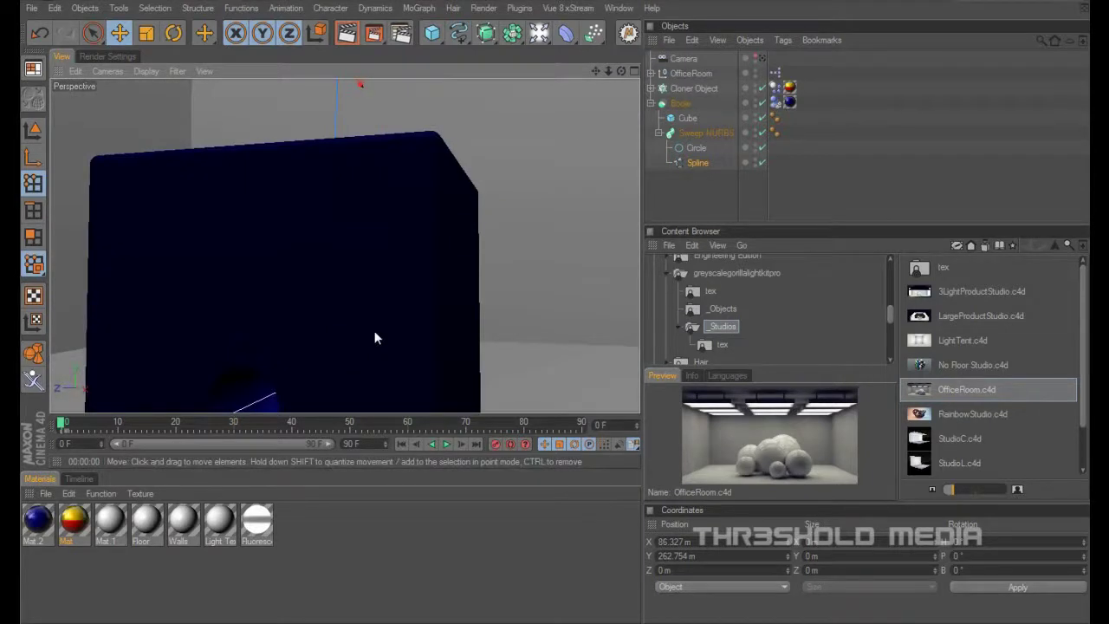
{"action": "scroll", "coordinate": [374, 332], "scroll_direction": "down", "scroll_amount": 5}
{"action": "scroll", "coordinate": [373, 326], "scroll_direction": "up", "scroll_amount": 2}
{"action": "scroll", "coordinate": [372, 326], "scroll_direction": "down", "scroll_amount": 2}
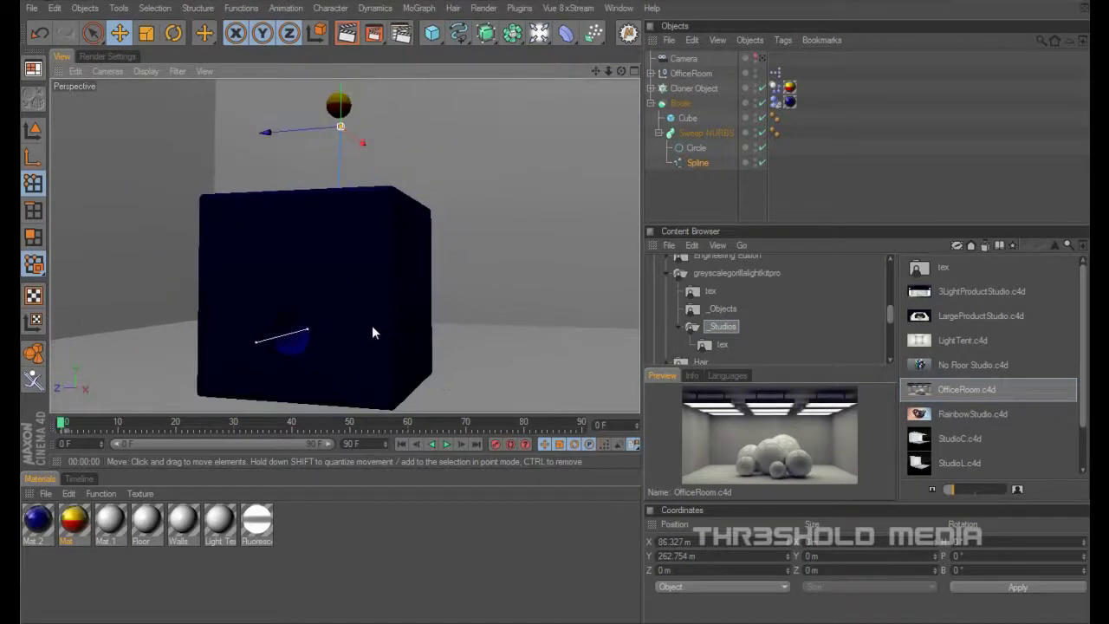
Step: Look at the column of balls above the cube and select the Cloner Object that produces them
{"action": "scroll", "coordinate": [373, 332], "scroll_direction": "down", "scroll_amount": 2}
{"action": "left_click_drag", "start_coordinate": [596, 71], "coordinate": [599, 284]}
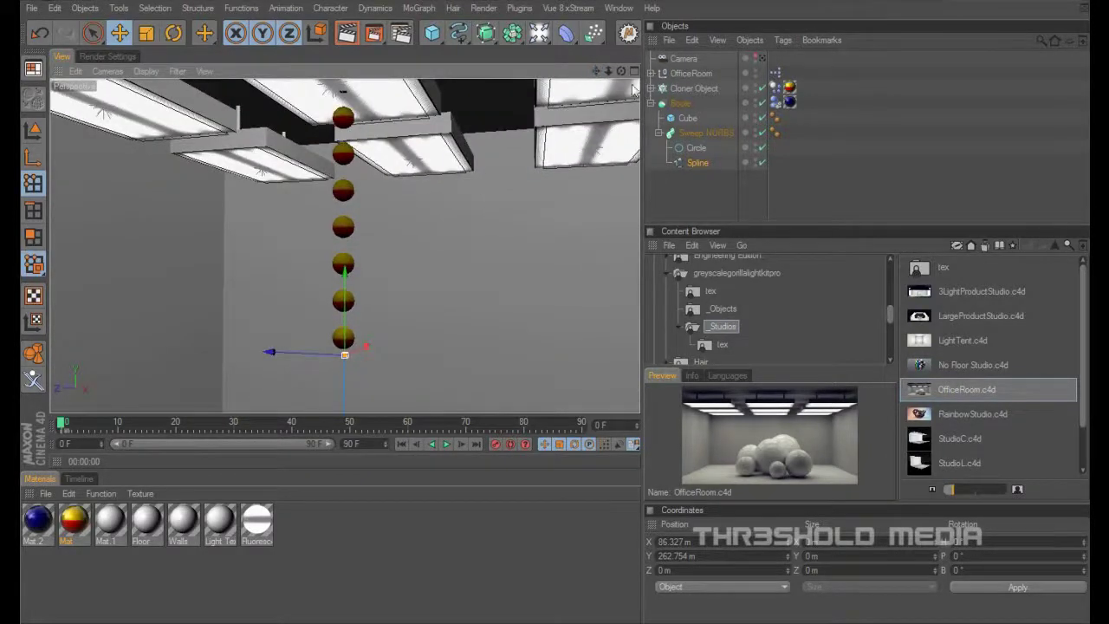
{"action": "left_click", "coordinate": [674, 90]}
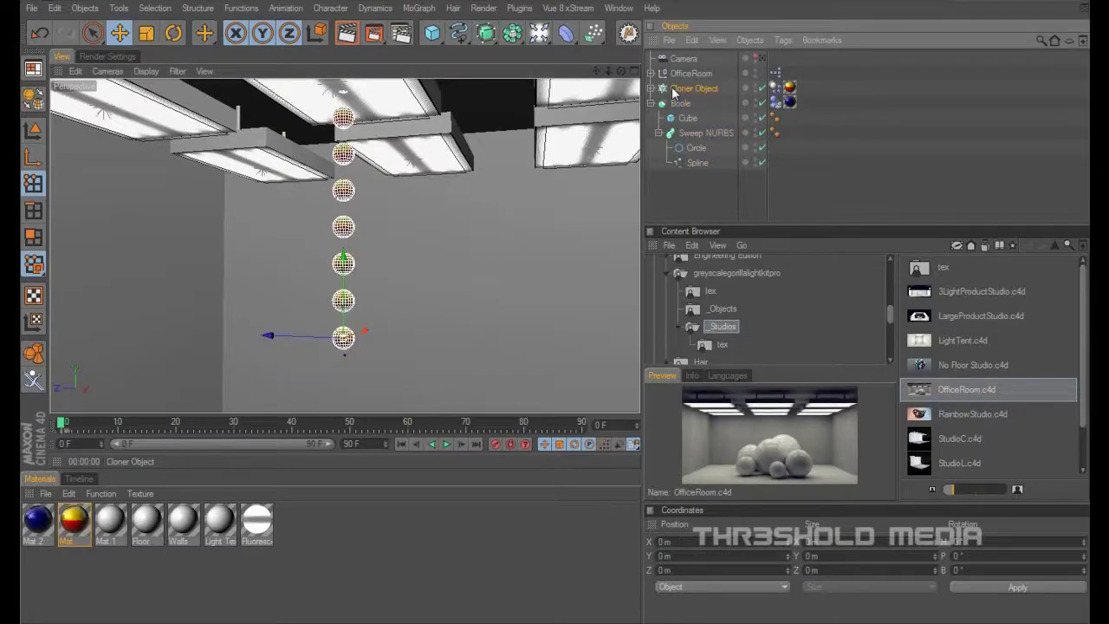
Step: Collapse the Boole's hierarchy and select the rigid body tags of the Cloner Object and the Boole
{"action": "left_click", "coordinate": [652, 104]}
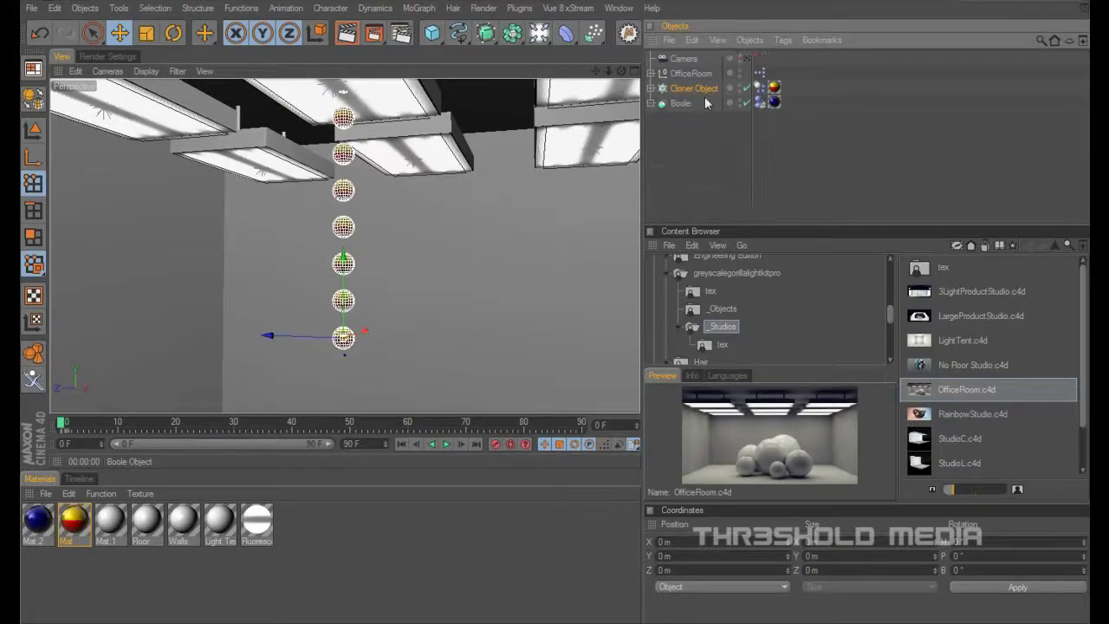
{"action": "left_click", "coordinate": [757, 89]}
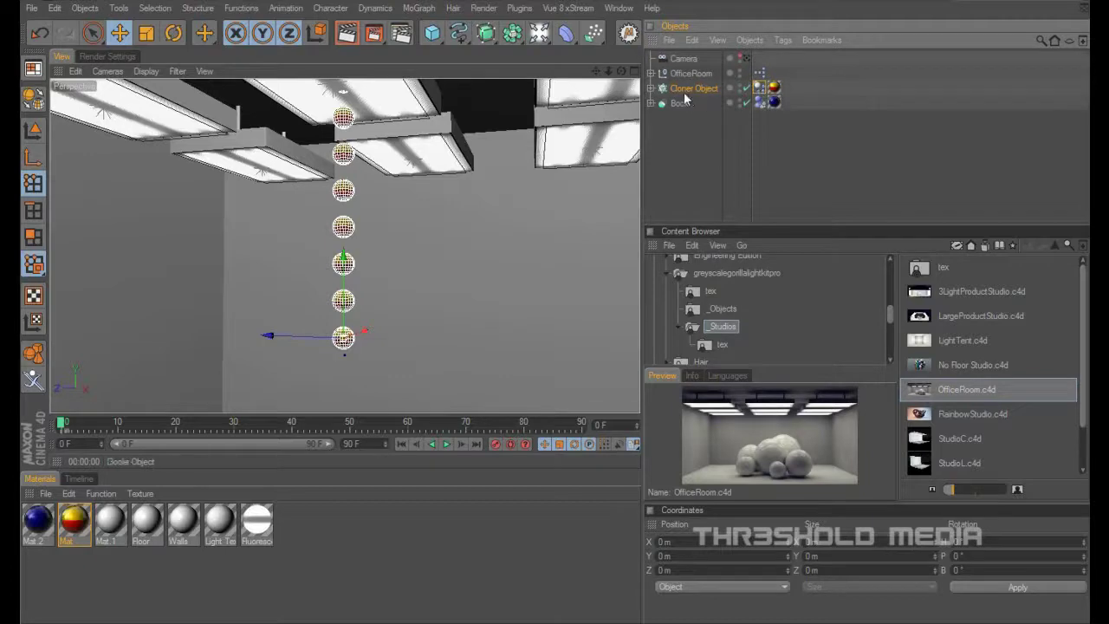
{"action": "left_click", "coordinate": [759, 103]}
Step: Examine the tunnel openings on the front and top faces of the blue cube
{"action": "left_click_drag", "start_coordinate": [595, 71], "coordinate": [615, 0]}
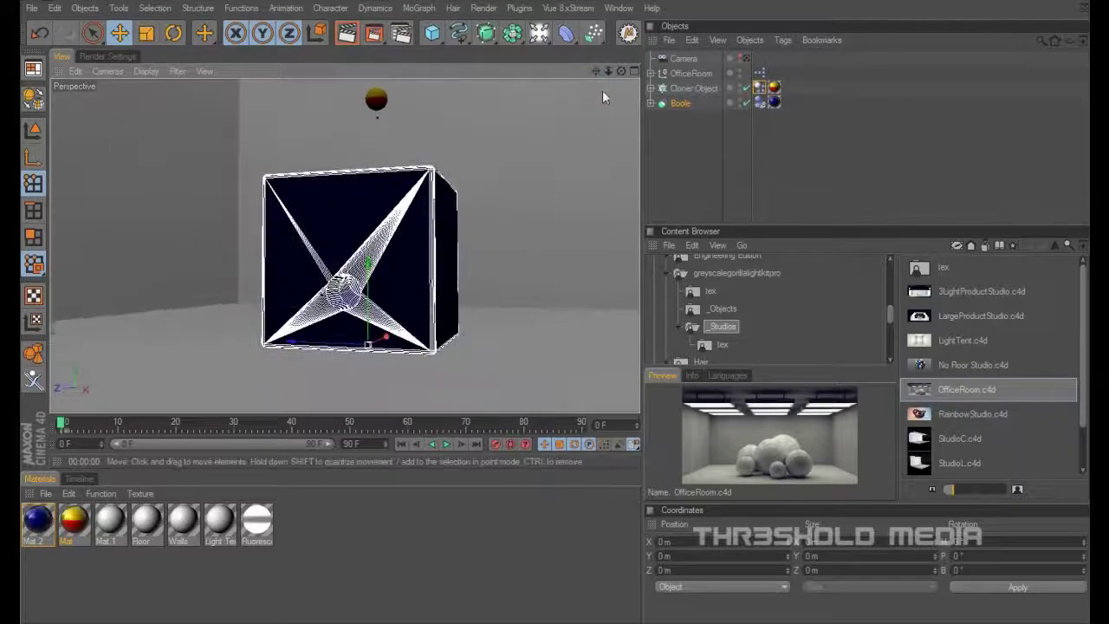
{"action": "left_click_drag", "start_coordinate": [621, 72], "coordinate": [551, 111]}
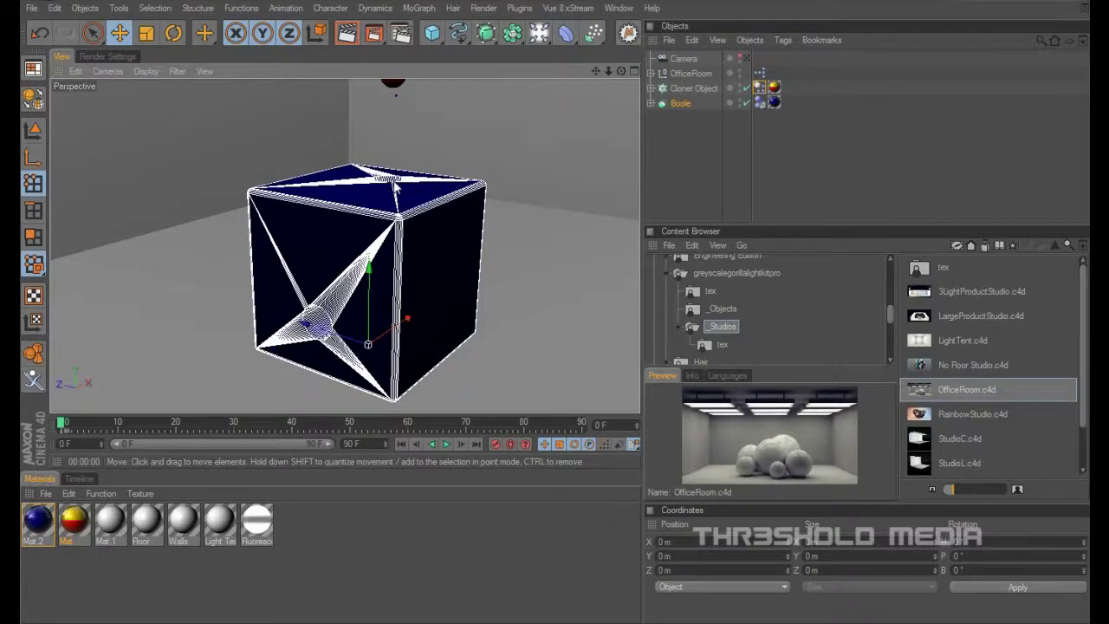
{"action": "left_click_drag", "start_coordinate": [594, 71], "coordinate": [588, 19]}
{"action": "left_click_drag", "start_coordinate": [620, 73], "coordinate": [732, 78]}
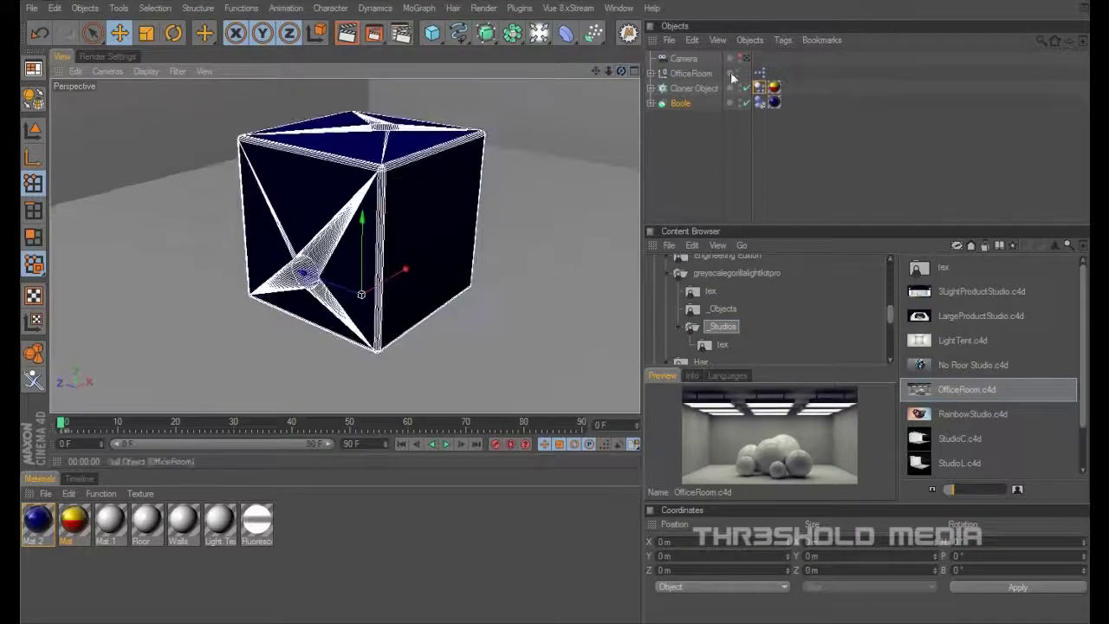
Step: Look through the scene camera and play the animation of the cloned balls passing through the cube's tunnel
{"action": "left_click", "coordinate": [746, 60]}
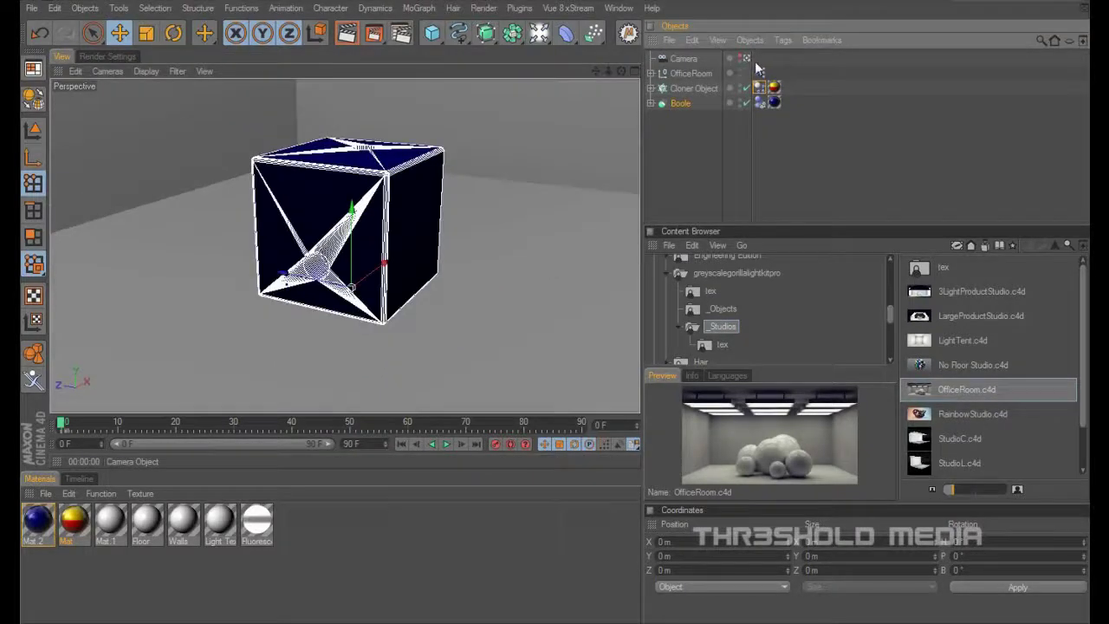
{"action": "left_click", "coordinate": [447, 444]}
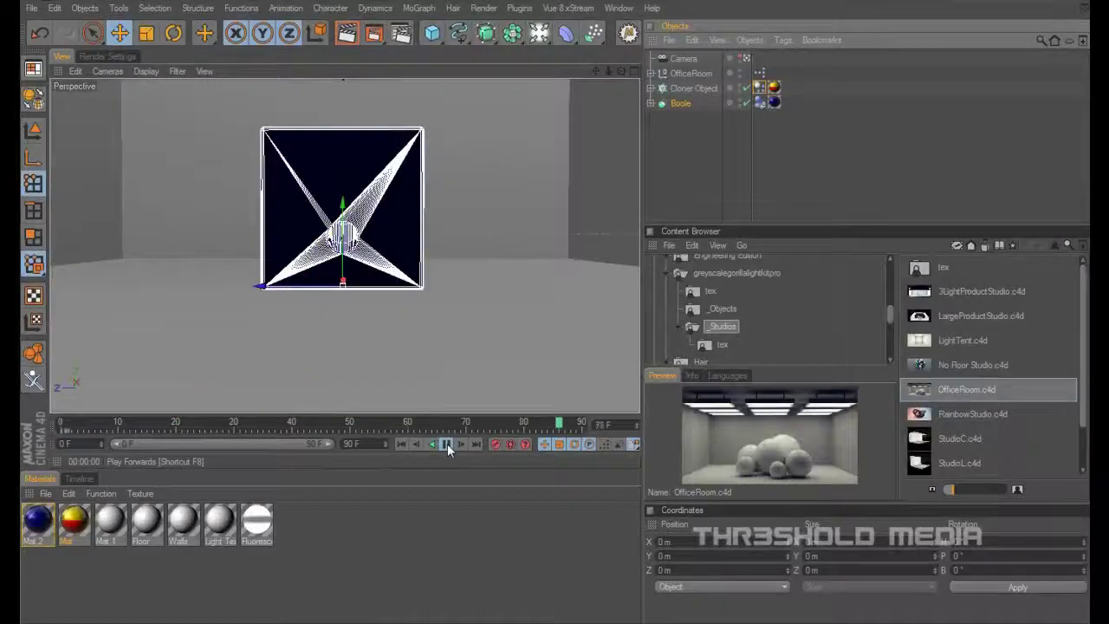
{"action": "left_click_drag", "start_coordinate": [364, 355], "coordinate": [390, 318], "text": "alt"}
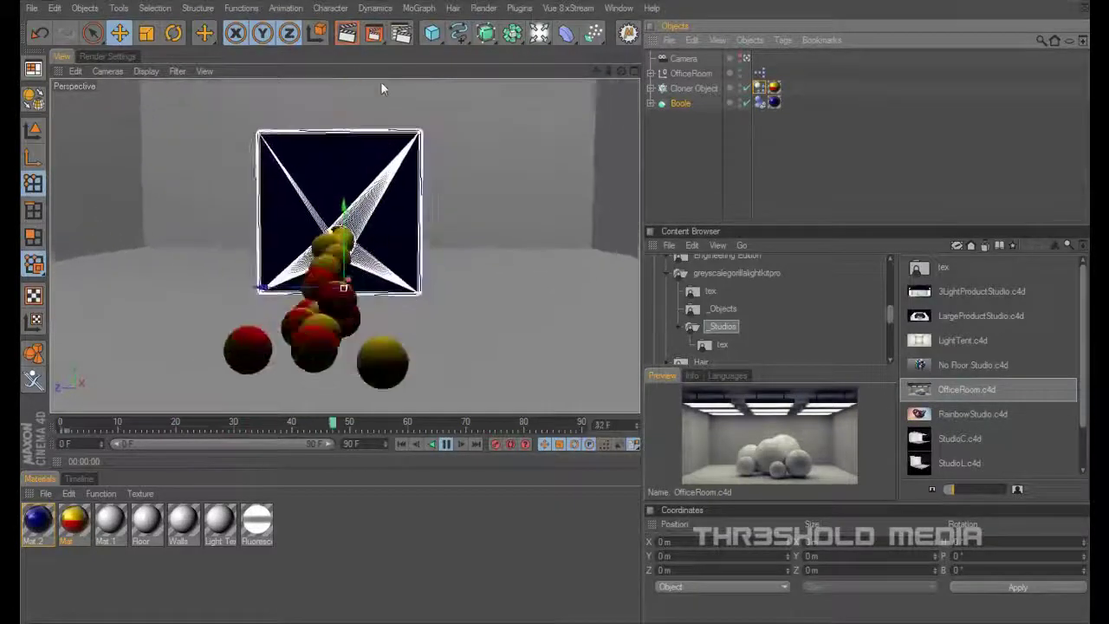
{"action": "left_click_drag", "start_coordinate": [381, 82], "coordinate": [346, 299], "text": "alt"}
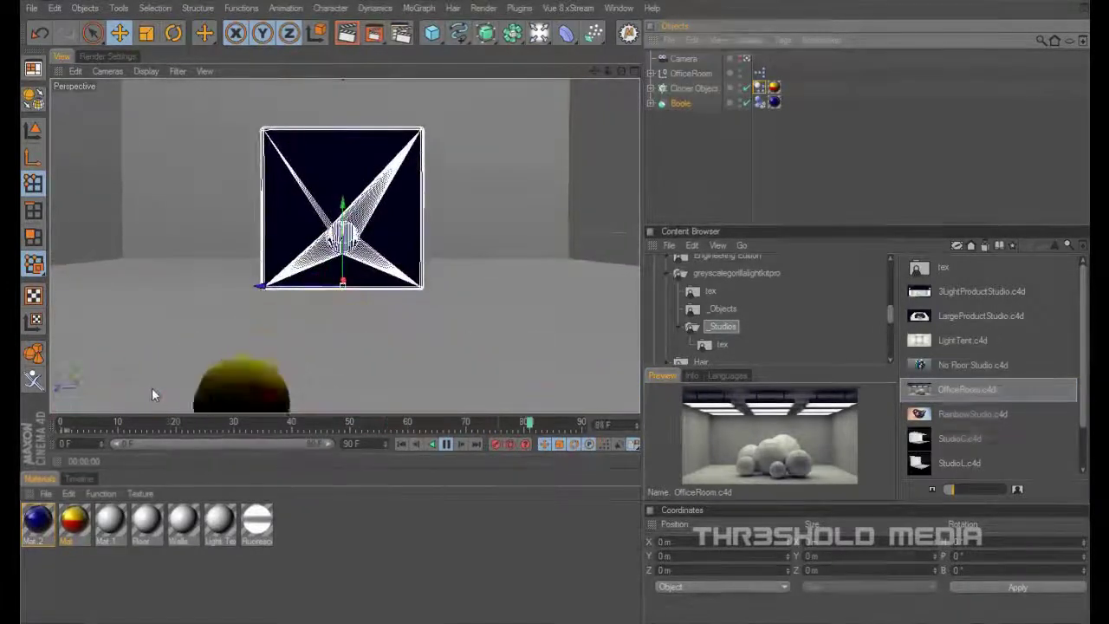
{"action": "left_click_drag", "start_coordinate": [152, 387], "coordinate": [216, 384], "text": "alt"}
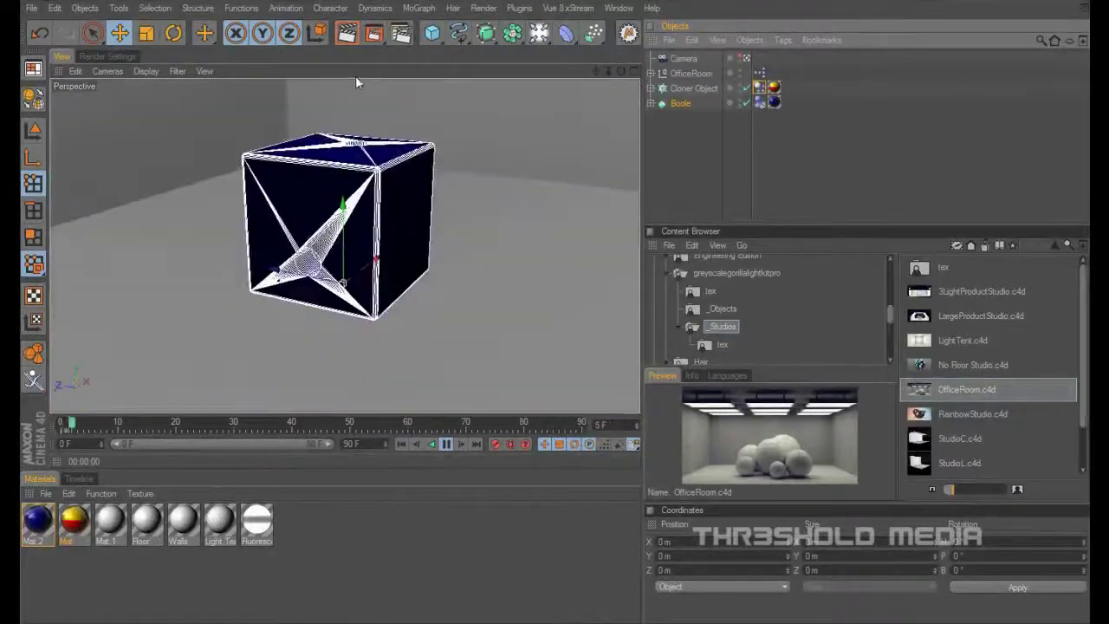
{"action": "left_click_drag", "start_coordinate": [291, 343], "coordinate": [193, 395], "text": "alt"}
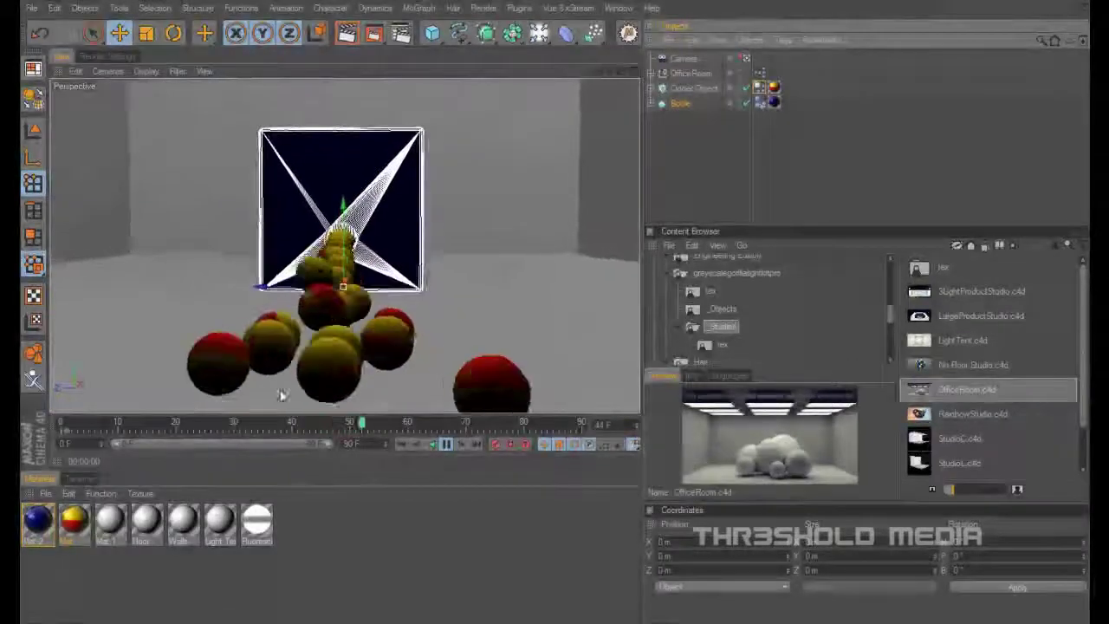
Step: Expand the Boole's hierarchy and open the Boole's object attributes in the Attribute Manager
{"action": "left_click", "coordinate": [650, 103]}
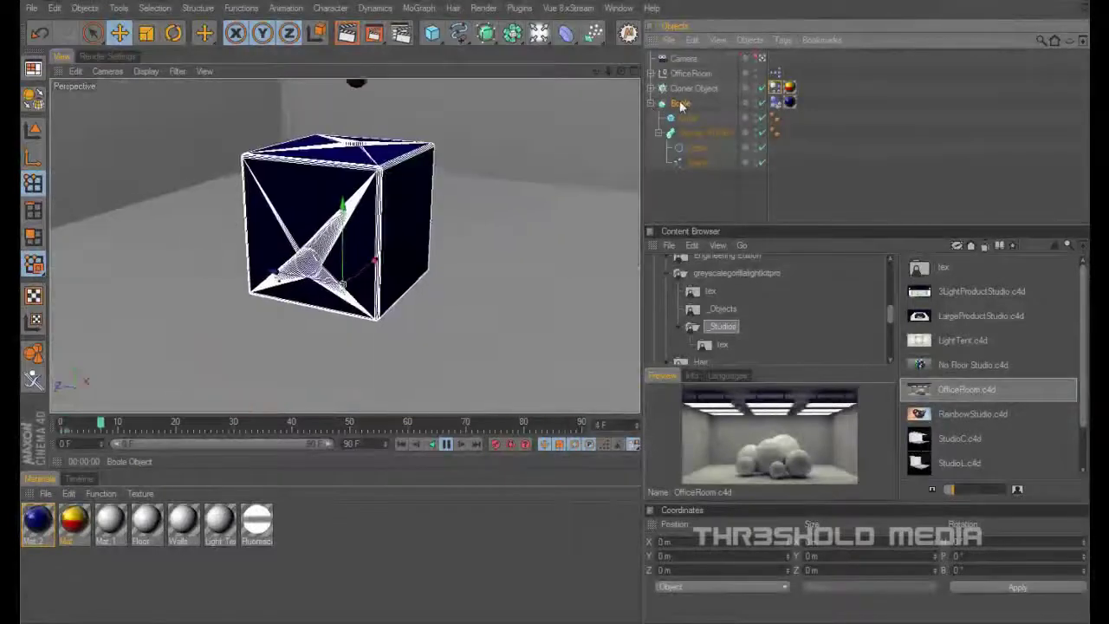
{"action": "left_click_drag", "start_coordinate": [205, 387], "coordinate": [277, 382], "text": "alt"}
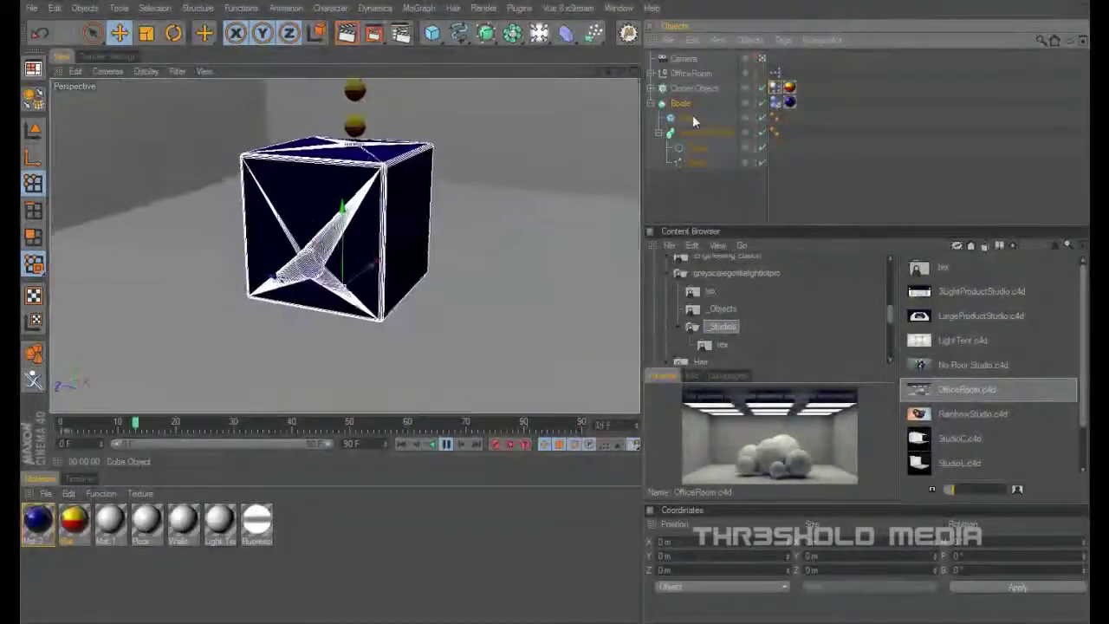
{"action": "left_click", "coordinate": [619, 8]}
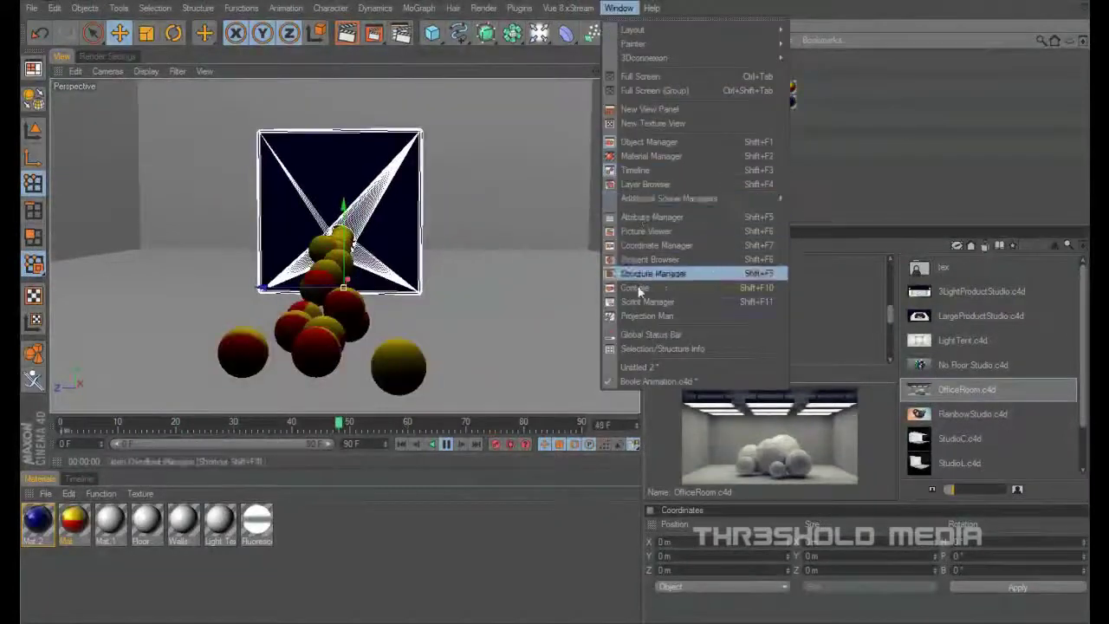
{"action": "left_click", "coordinate": [636, 218]}
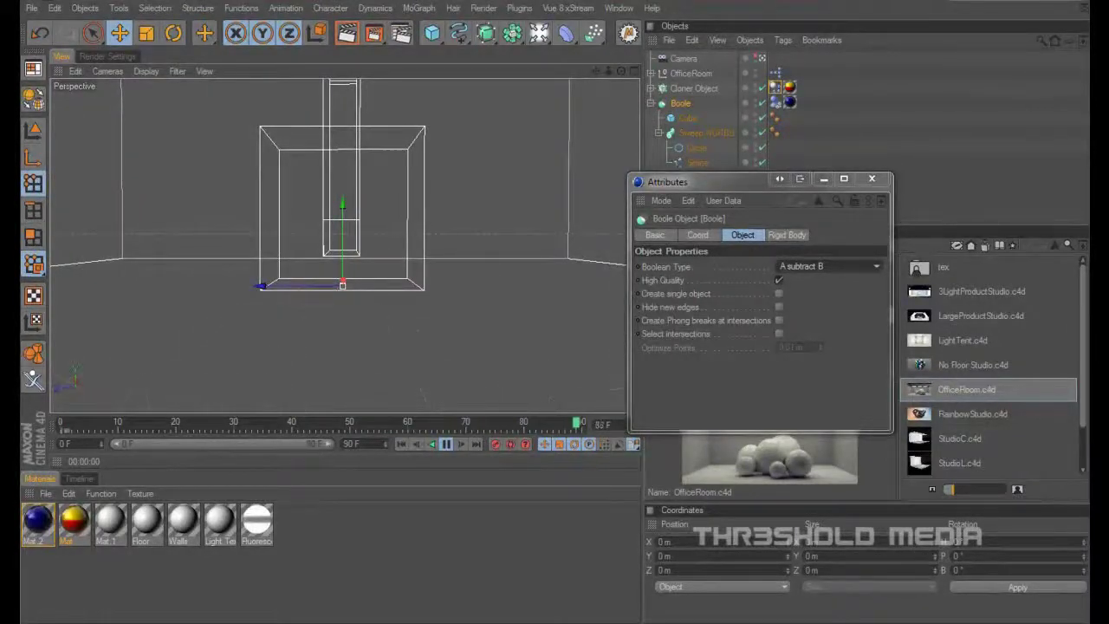
Step: Bring the boat render TR639B~1.JPG into view, look it over and move its window away again
{"action": "left_click_drag", "start_coordinate": [1108, 52], "coordinate": [525, 32]}
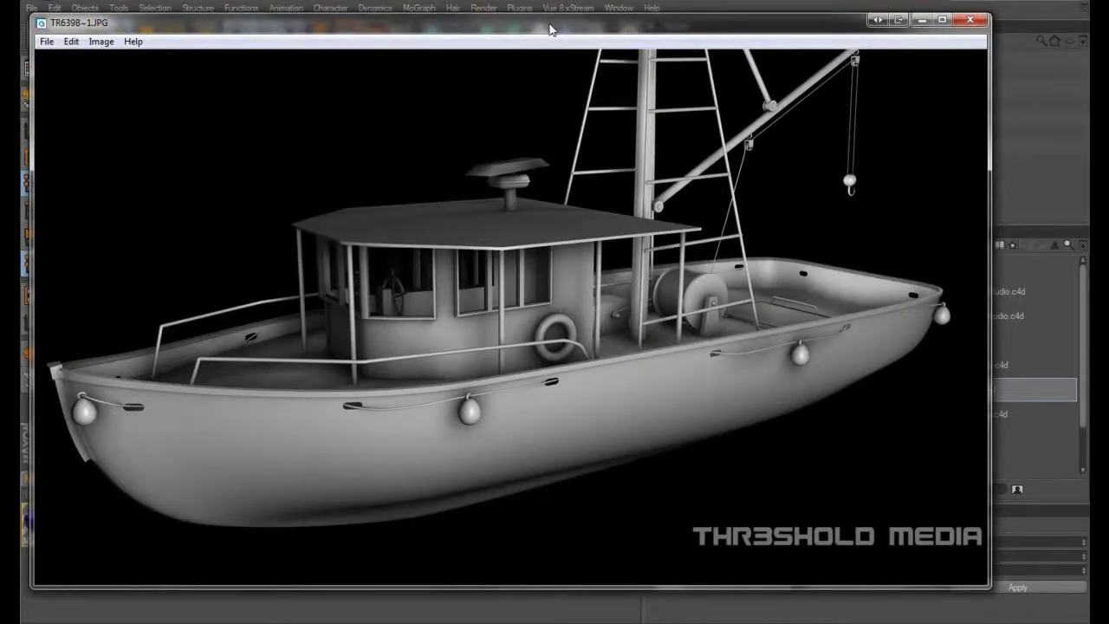
{"action": "left_click_drag", "start_coordinate": [557, 29], "coordinate": [725, 34]}
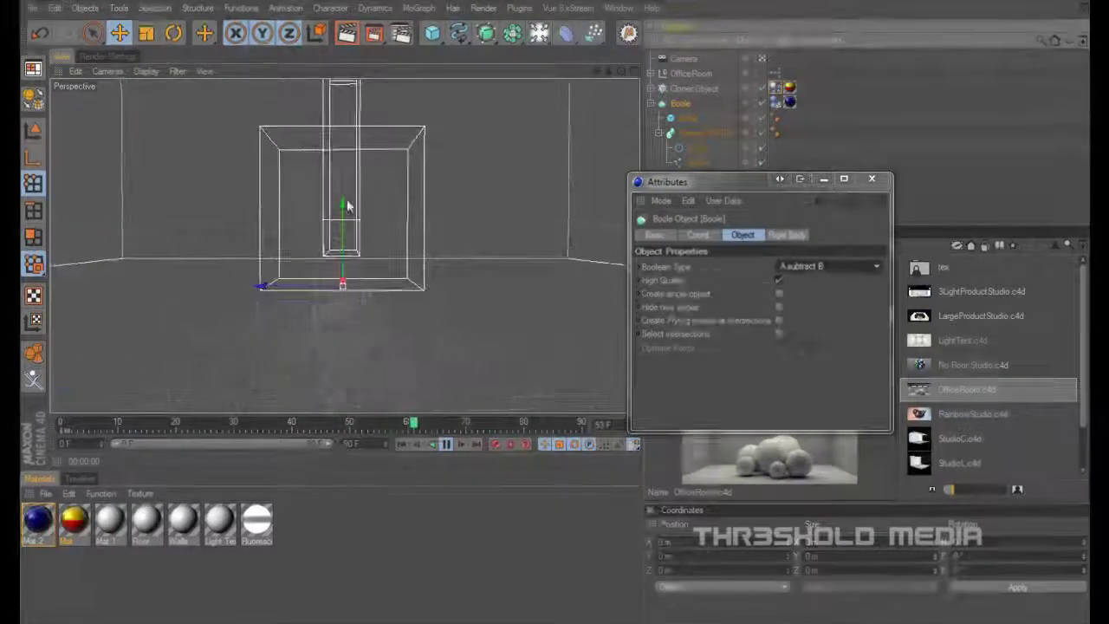
Step: Switch to the scene Untitled 2 to view its cut cube and return to Boole Animation.c4d
{"action": "left_click", "coordinate": [617, 9]}
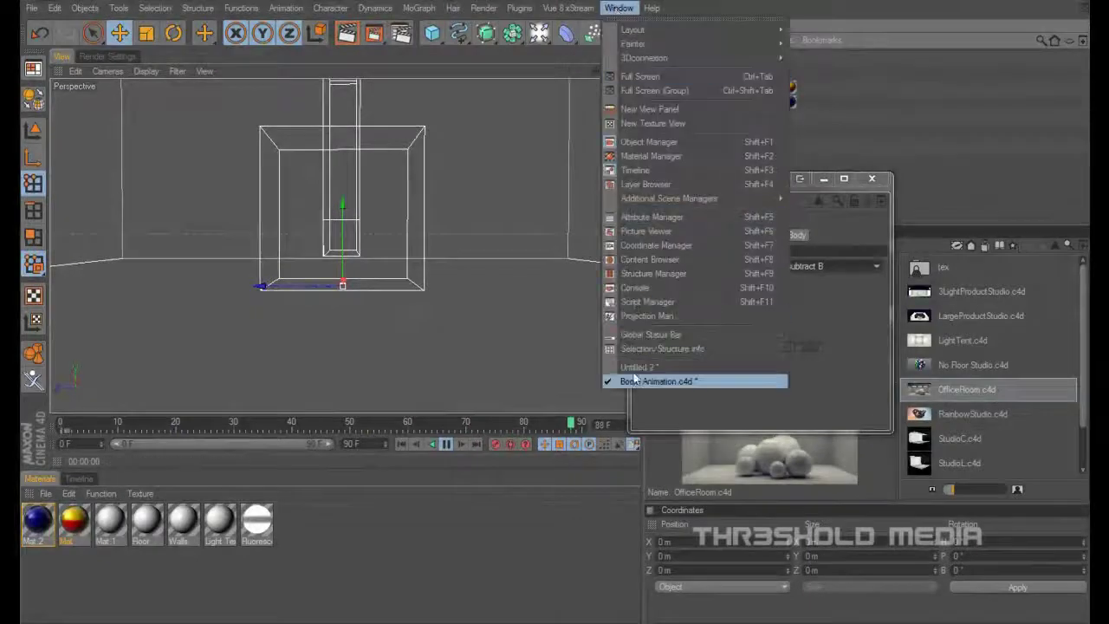
{"action": "left_click", "coordinate": [634, 368]}
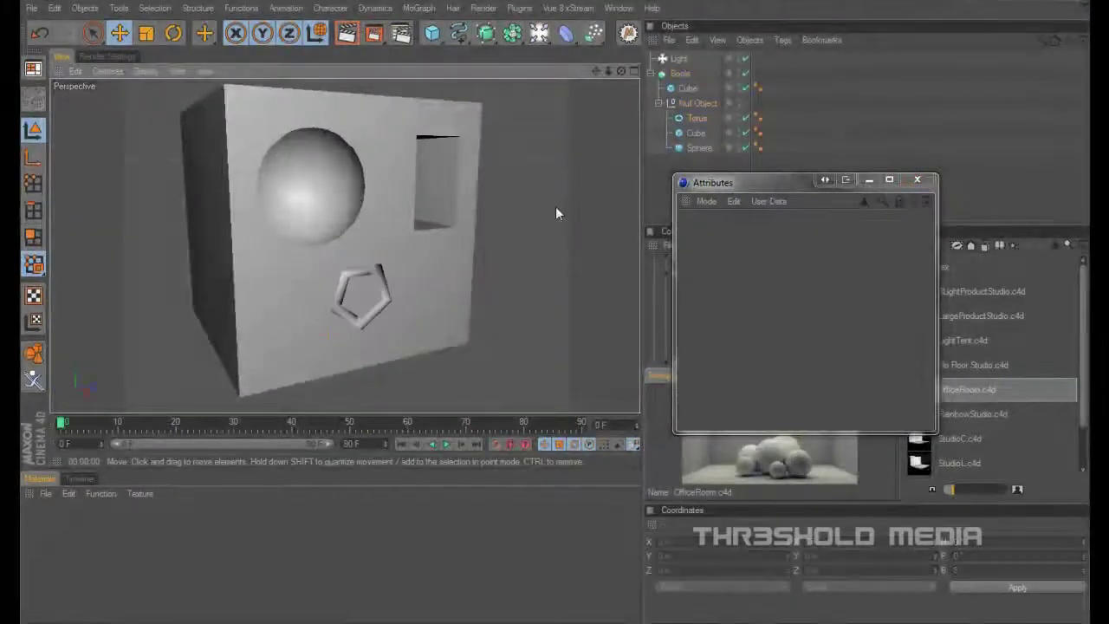
{"action": "left_click", "coordinate": [619, 8]}
{"action": "left_click", "coordinate": [628, 381]}
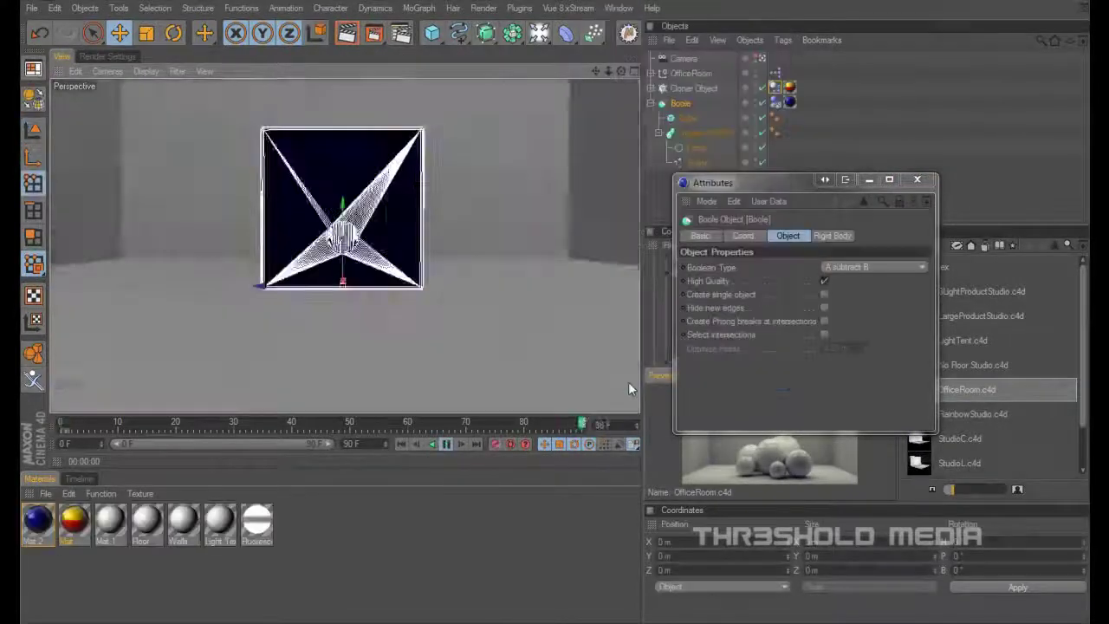